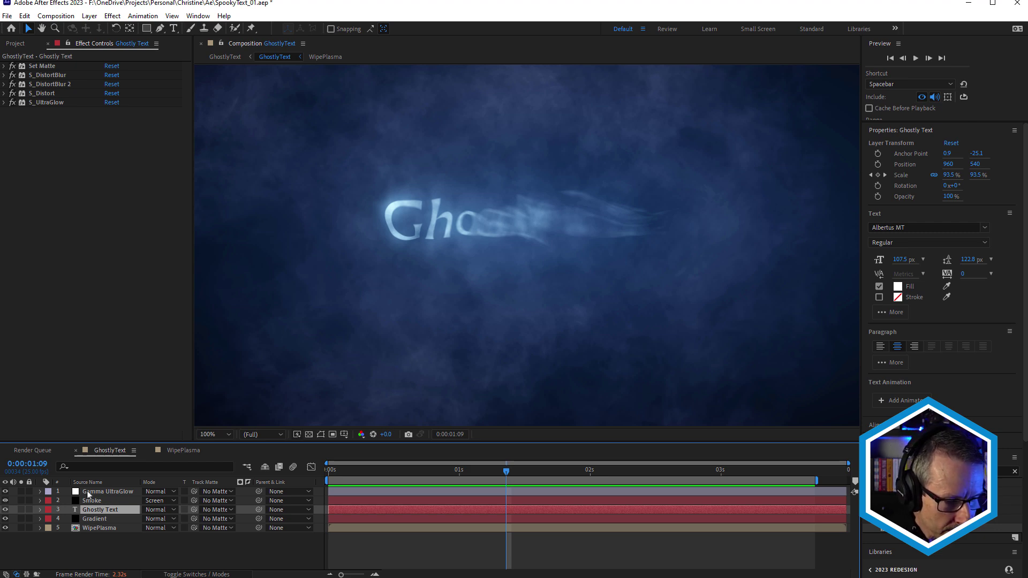
Solo Ghostly Text, disable all its effects except Set Matte, and preview the text wiping on.
left_click(22, 509)
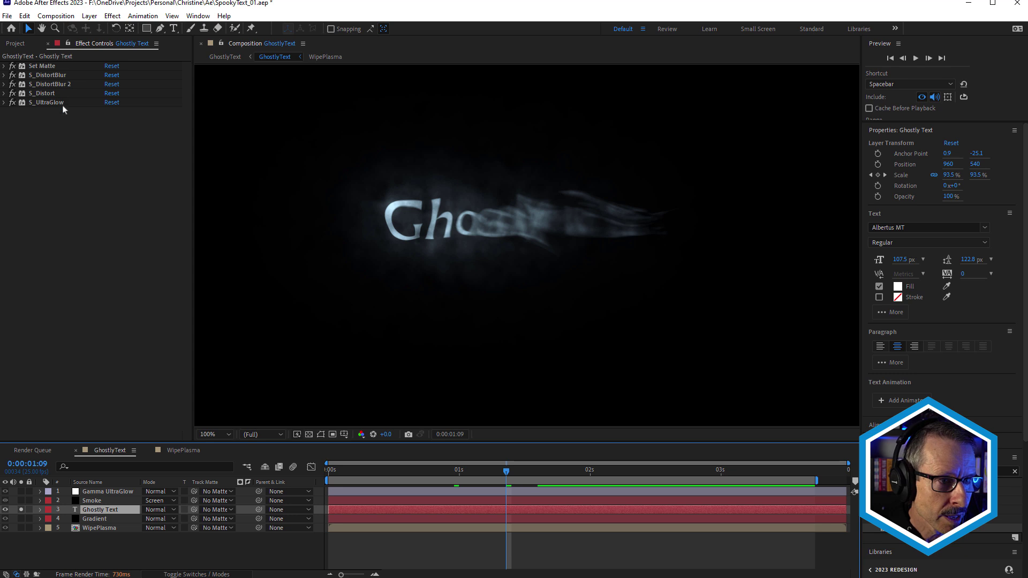
left_click_drag(12, 66, 11, 103)
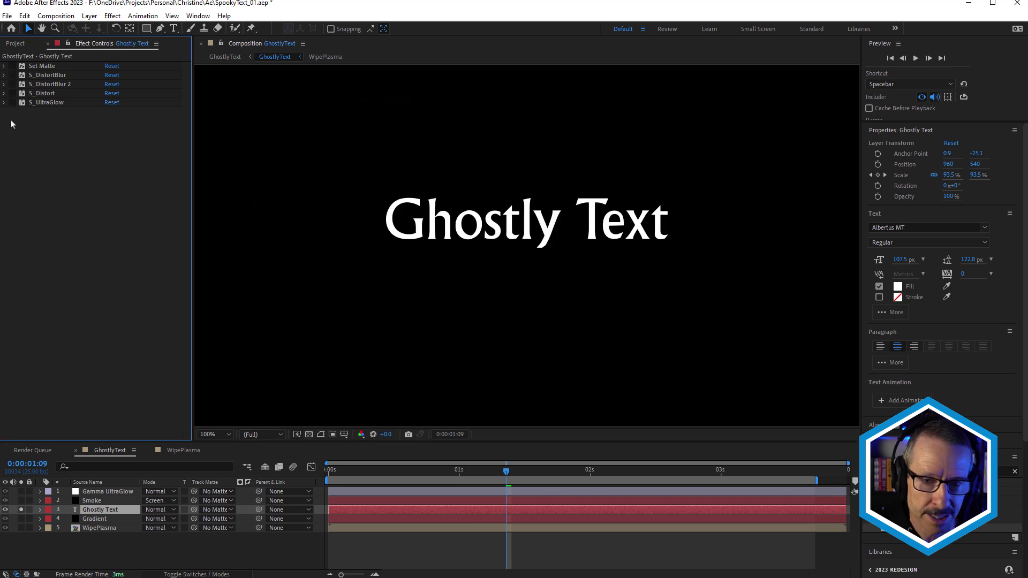
key("space")
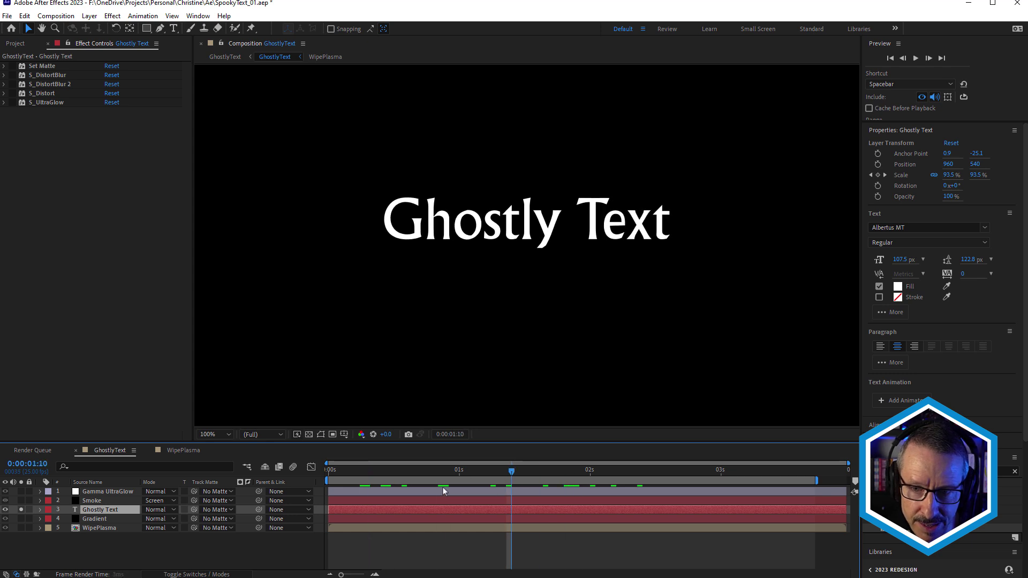
left_click(12, 66)
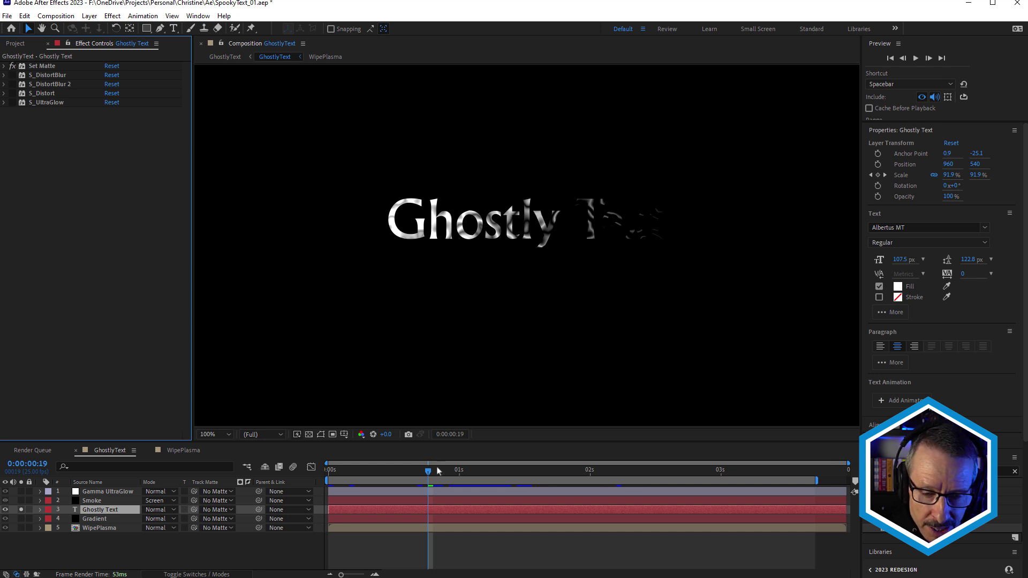
left_click_drag(404, 478, 451, 492)
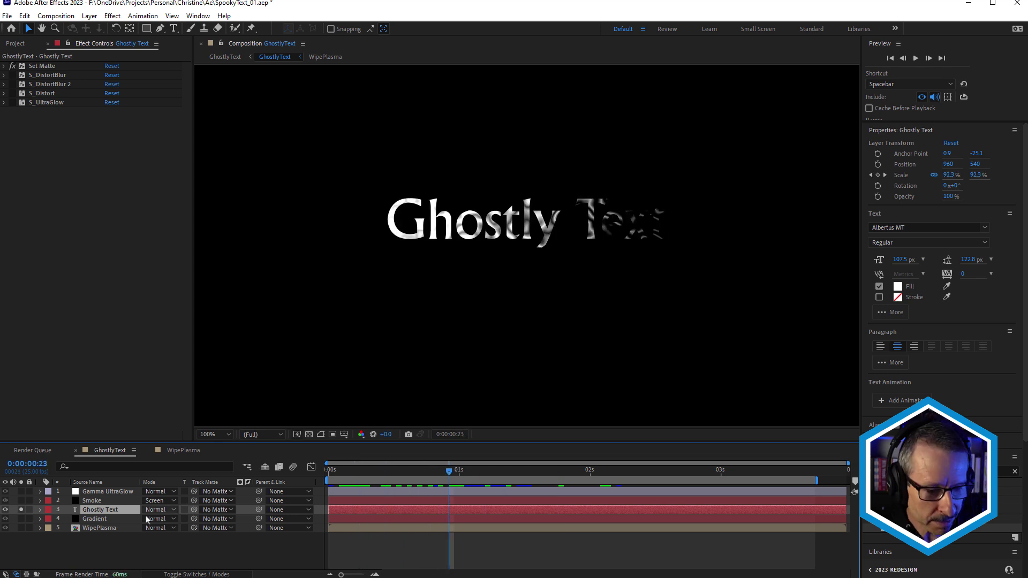
Open the WipePlasma precomp and scrub through its plasma white-to-black wipe past one second.
double_click(97, 529)
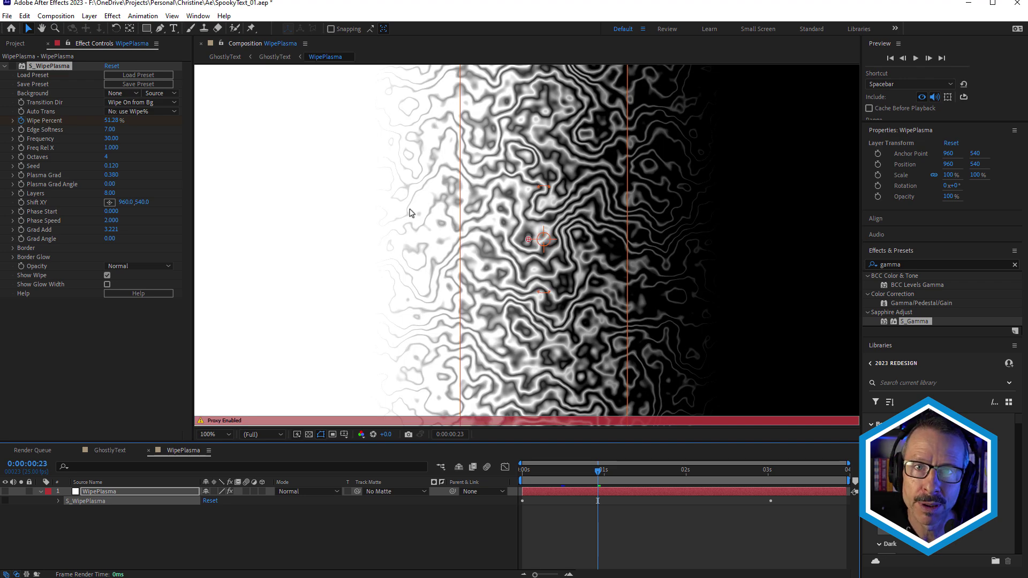
left_click(566, 486)
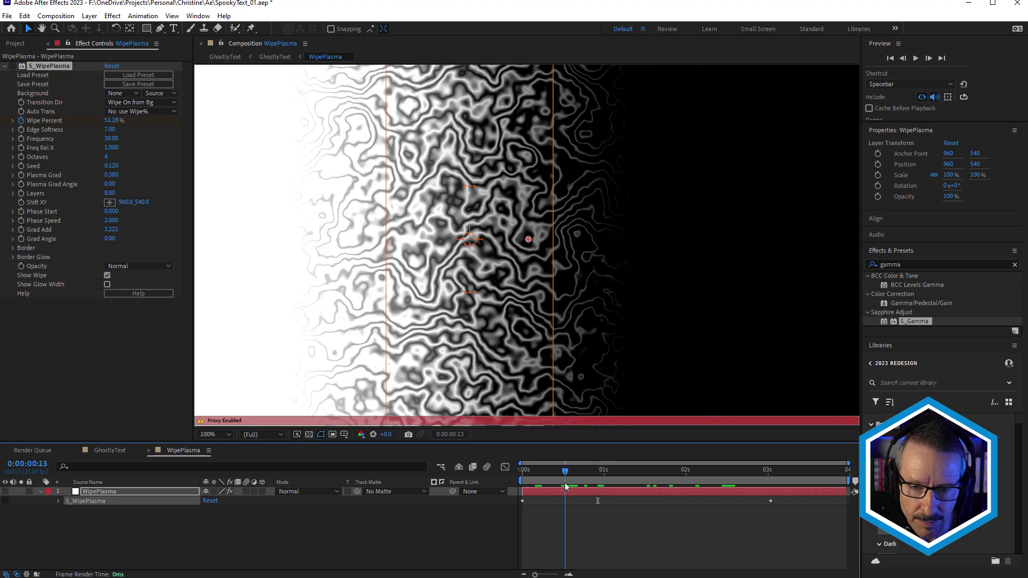
left_click_drag(566, 486, 601, 486)
scroll(510, 293, "down", 1)
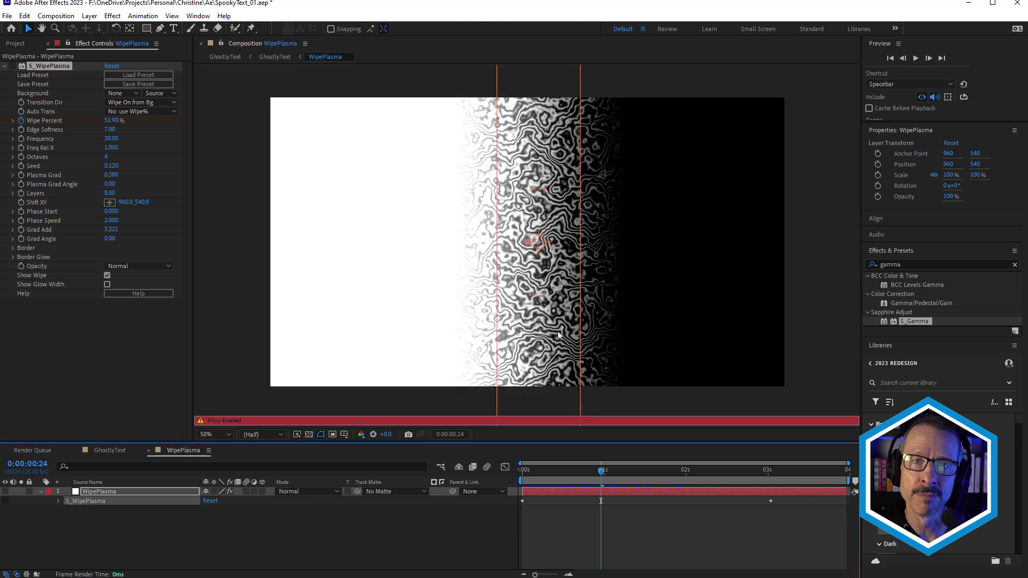
key("space")
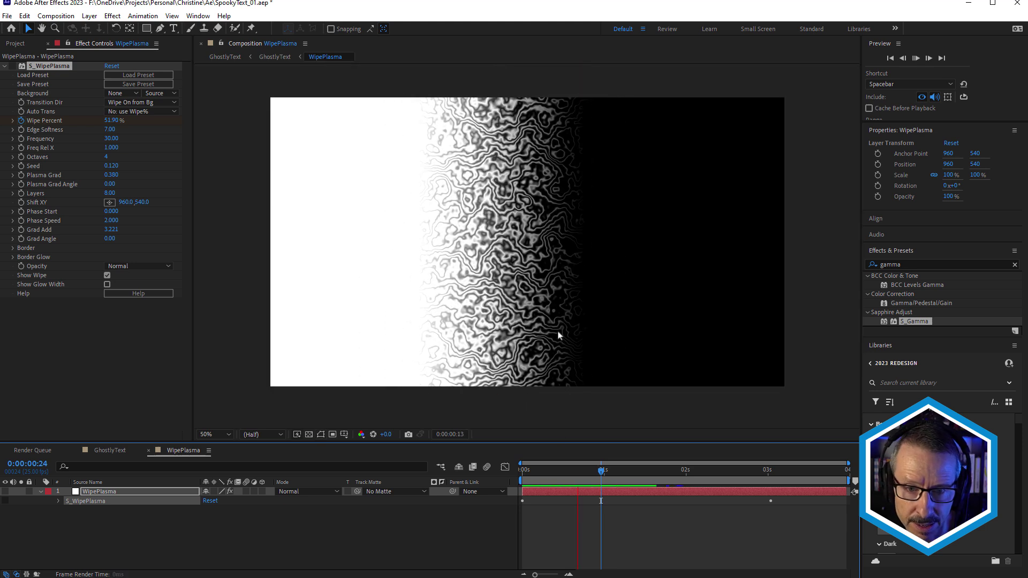
left_click(108, 493)
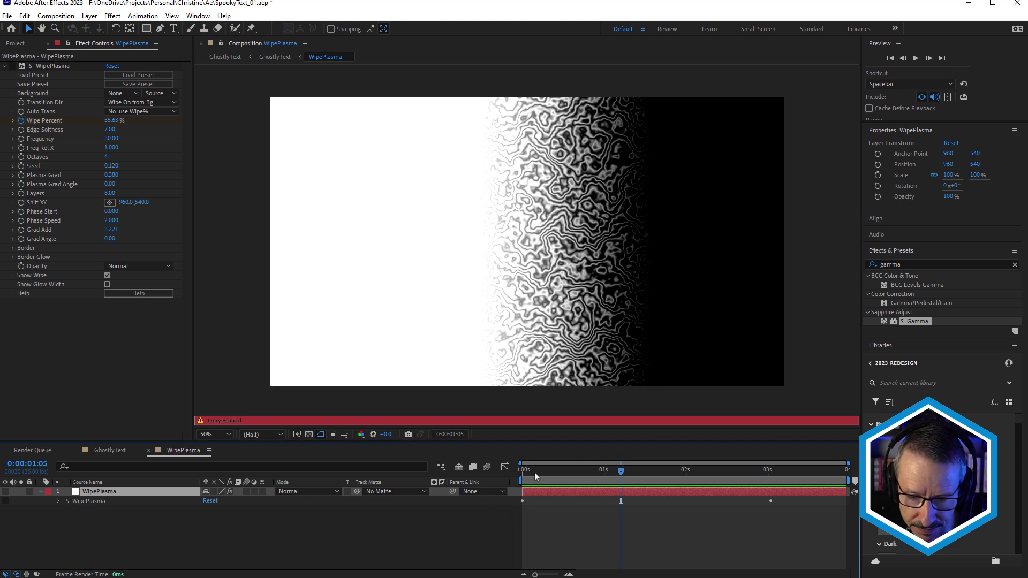
left_click_drag(524, 474, 568, 484)
scroll(514, 268, "up", 2)
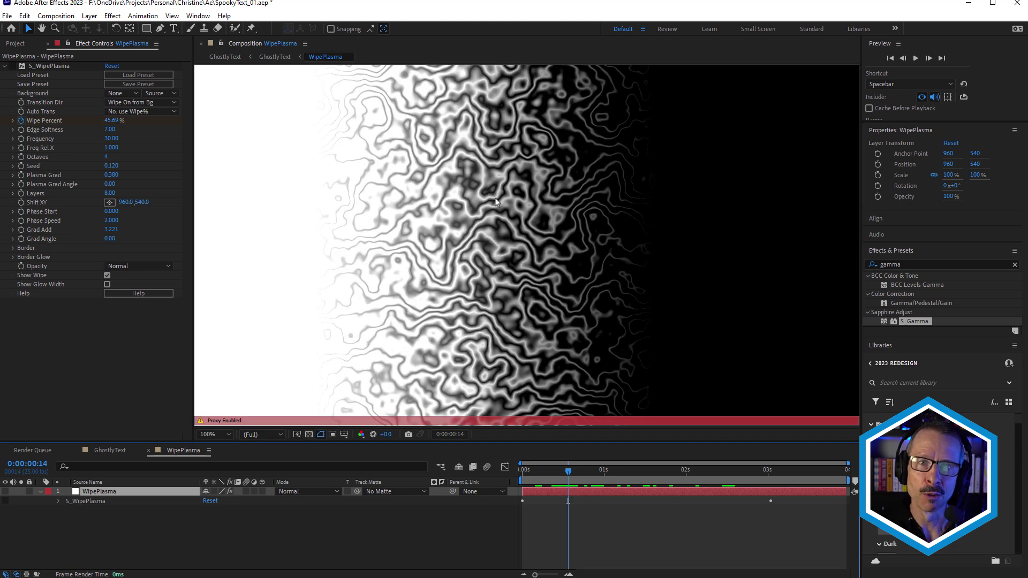
Return to GhostlyText, rewind to the start, and enable S_DistortBlur on the Ghostly Text layer.
left_click(148, 451)
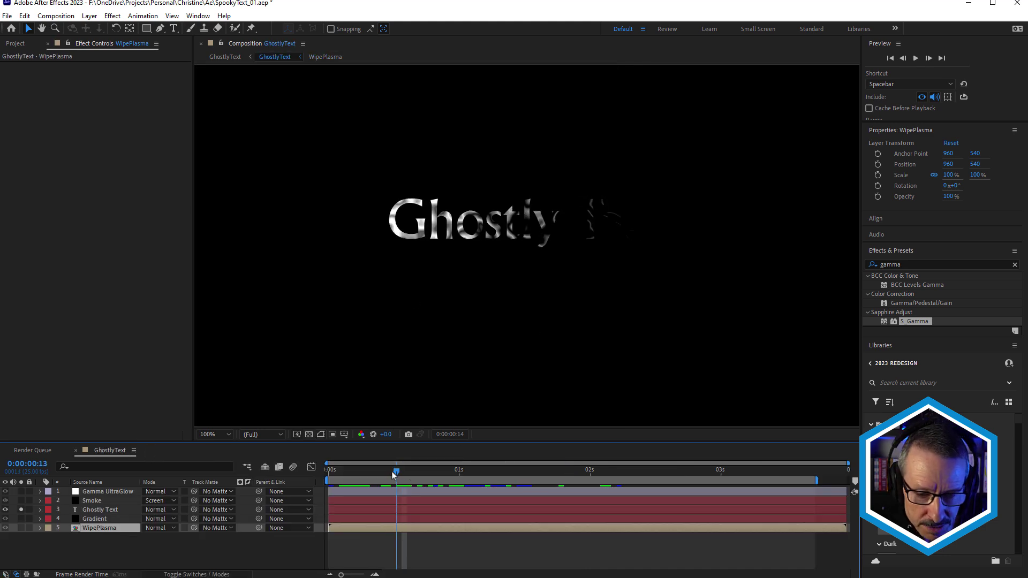
left_click_drag(395, 473, 496, 488)
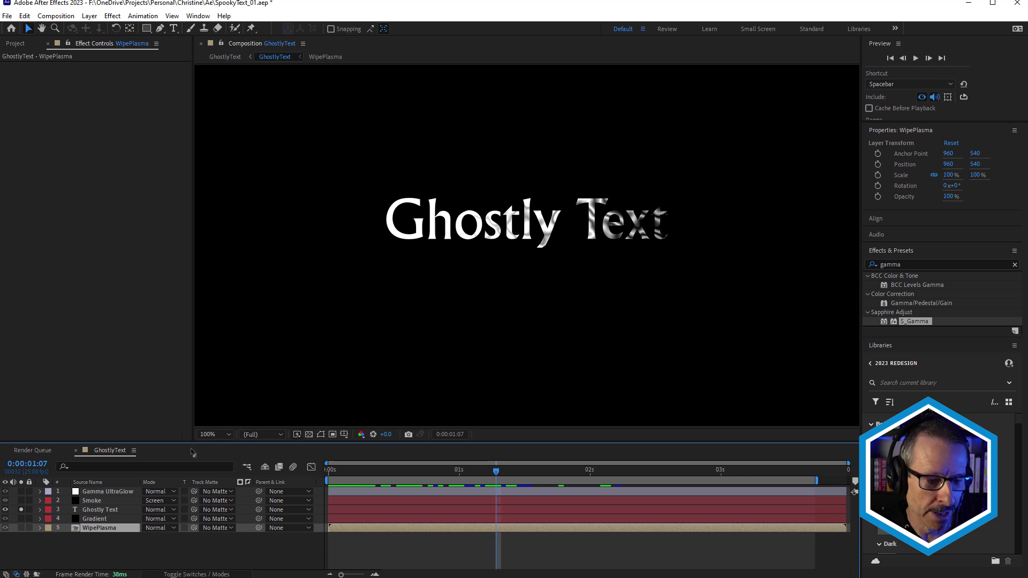
left_click(94, 510)
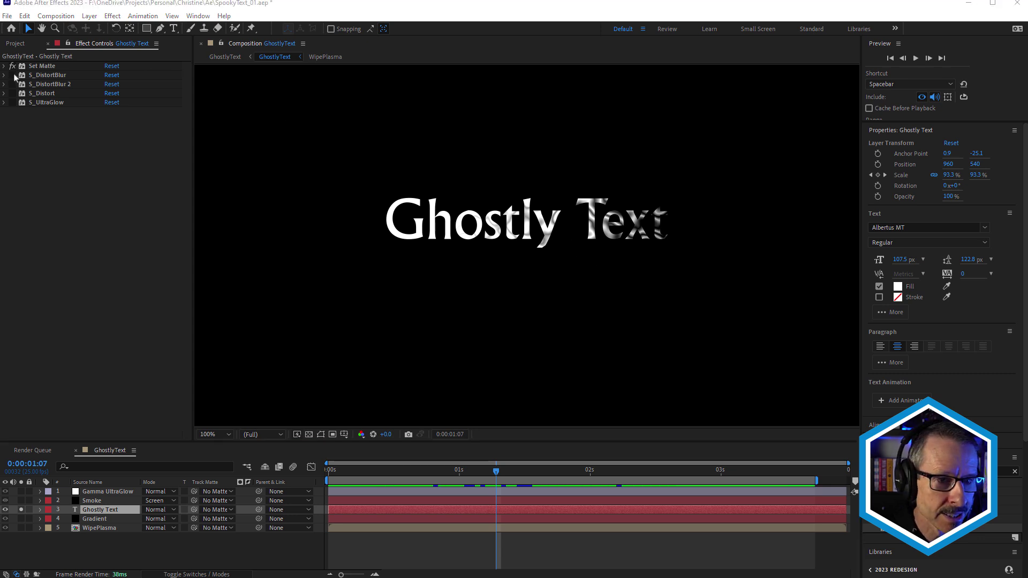
left_click(13, 75)
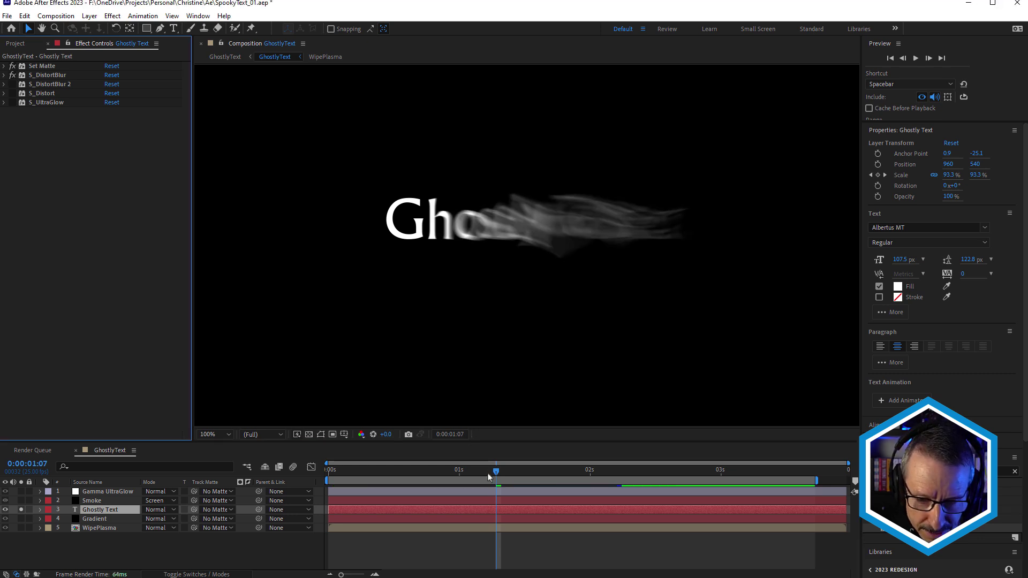
left_click_drag(490, 473, 443, 484)
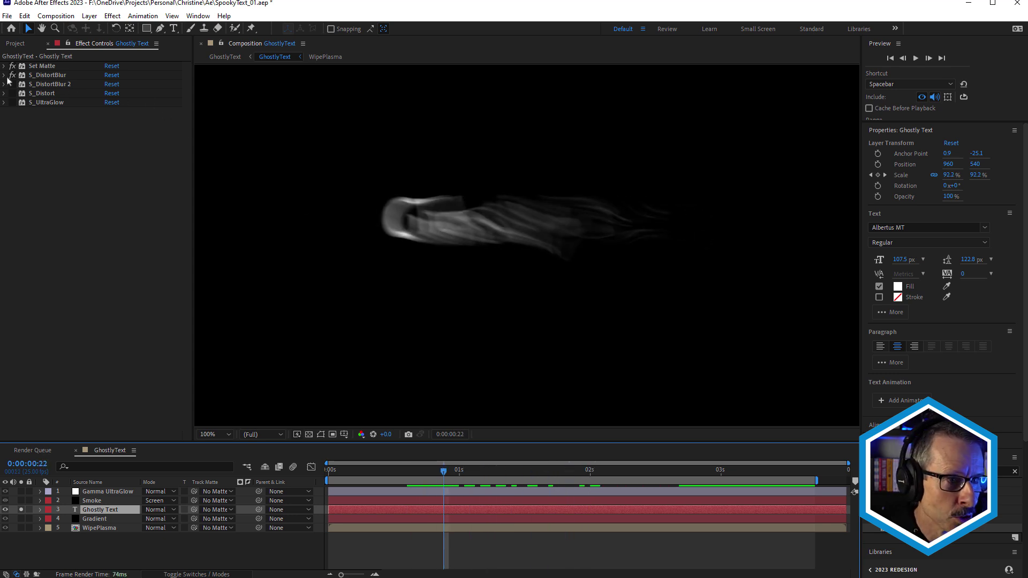
Expand S_DistortBlur, keep its Lens layer as 5. WipePlasma, and trial Blur Amount values before returning to 0.660.
left_click(4, 75)
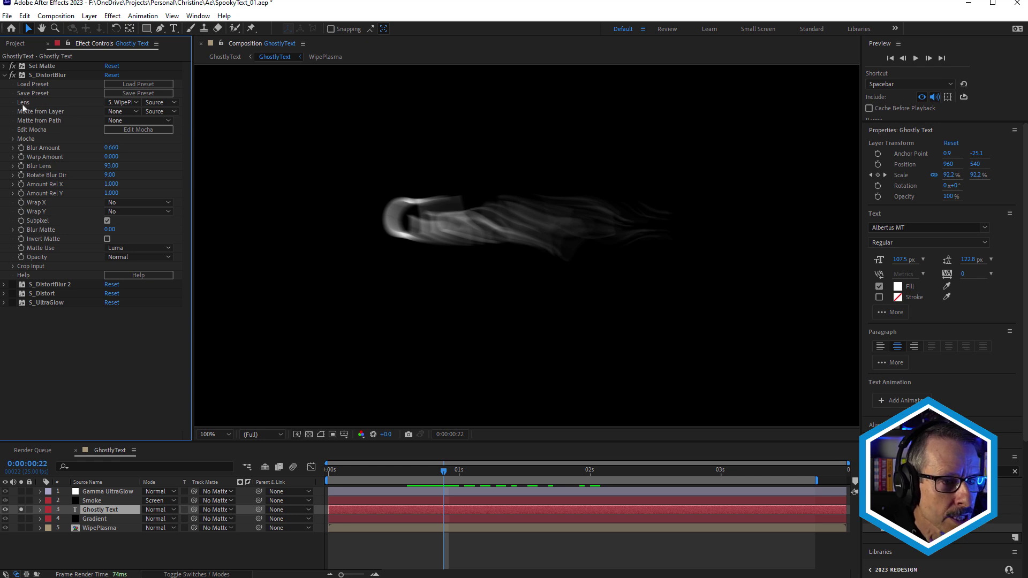
left_click(134, 103)
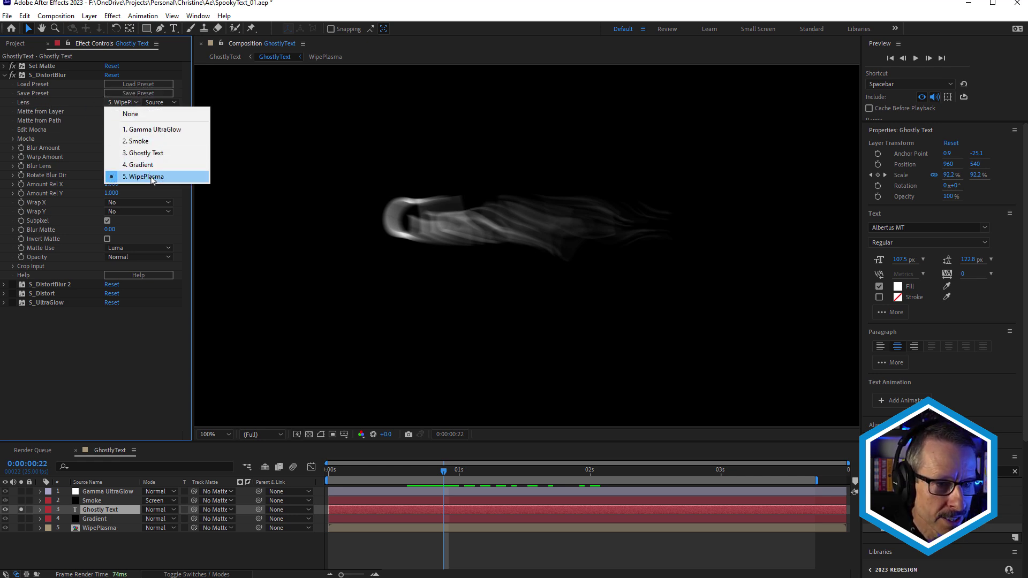
left_click(110, 331)
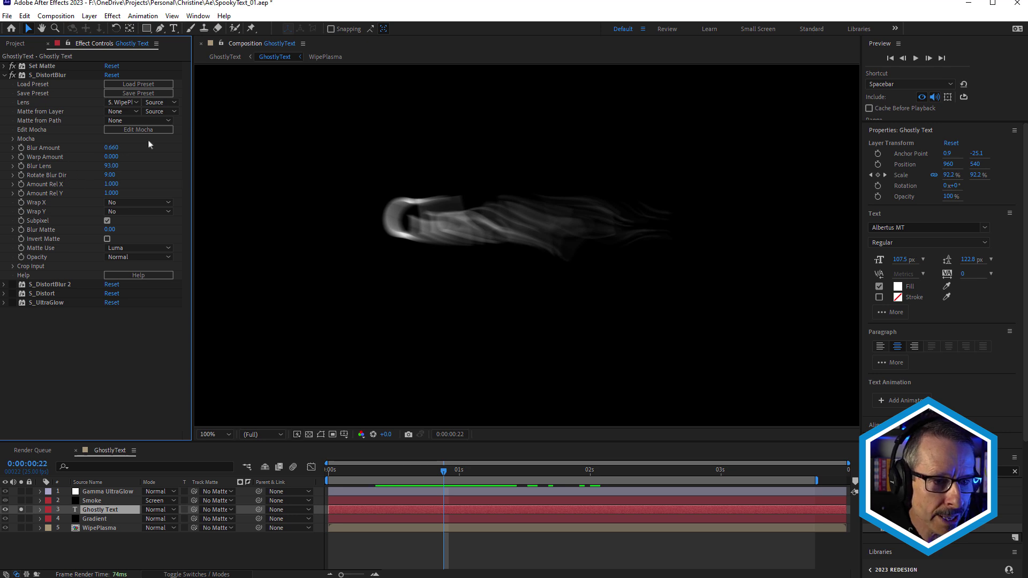
mouse_move(111, 147)
left_mouse_down()
mouse_move(101, 147)
mouse_move(115, 147)
left_mouse_up()
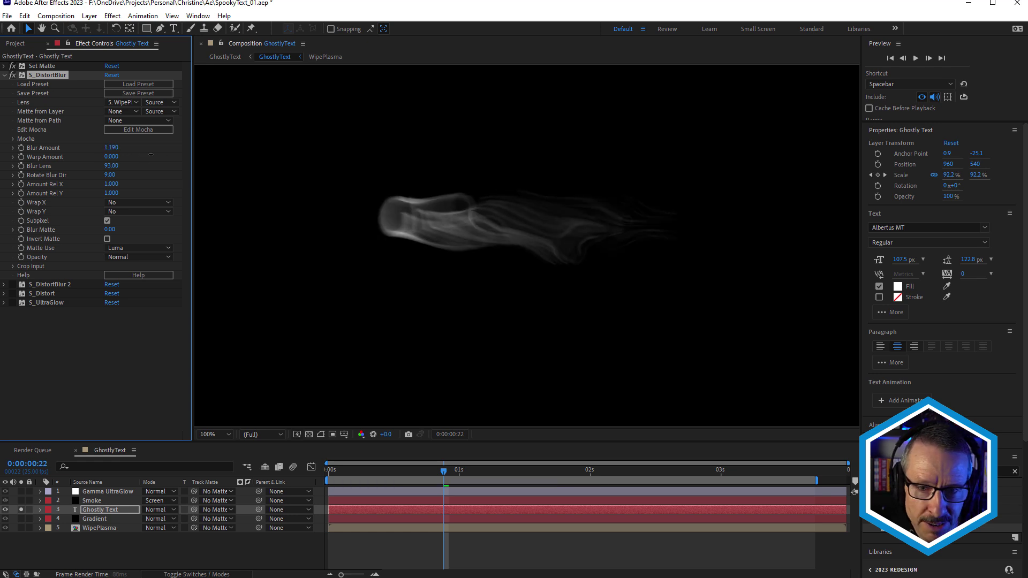
left_click_drag(151, 154, 147, 154)
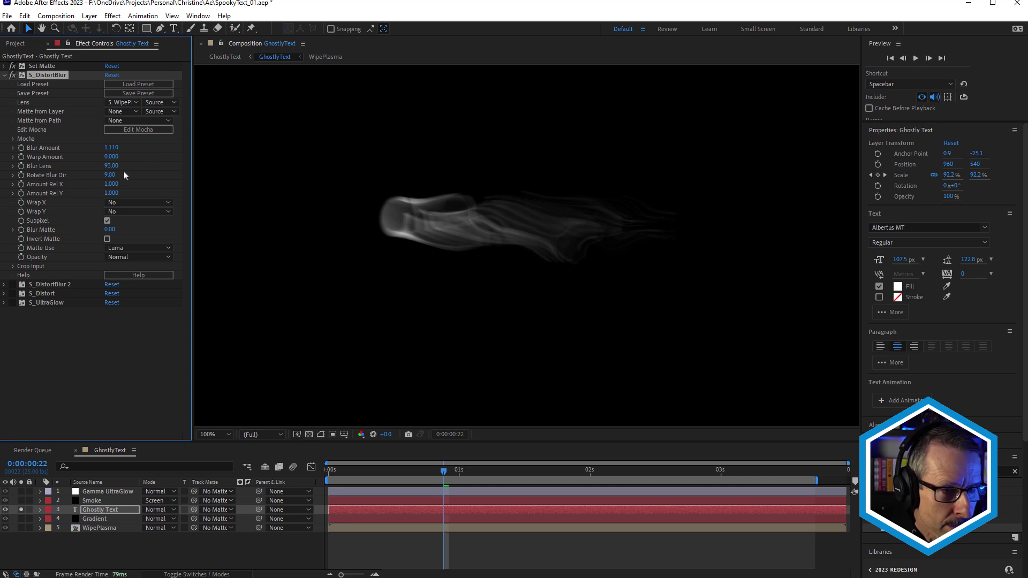
left_click_drag(111, 148, 115, 170)
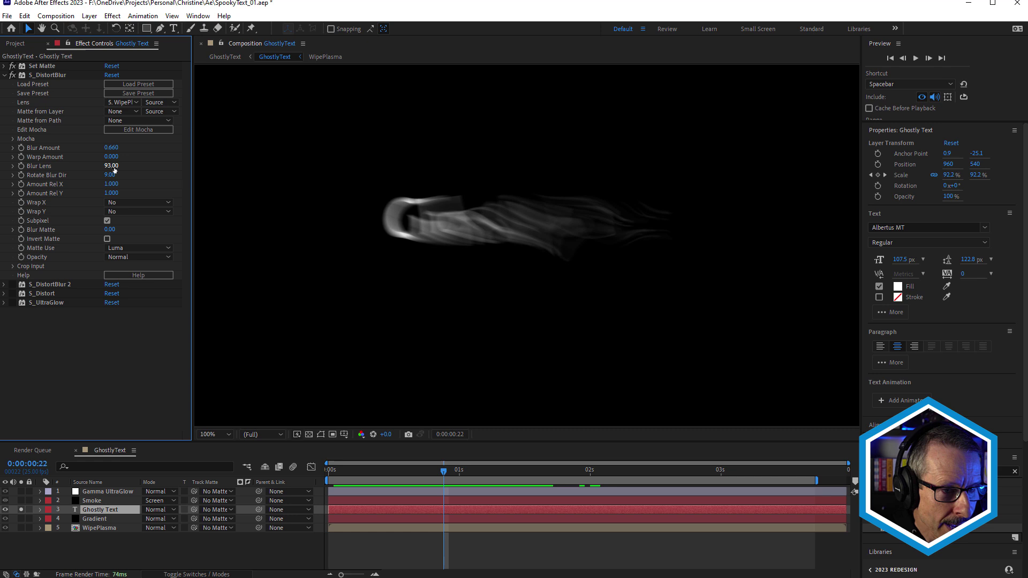
Try Blur Lens values such as 50 and 35, then set Blur Lens back to 93.
type("50")
key("Return")
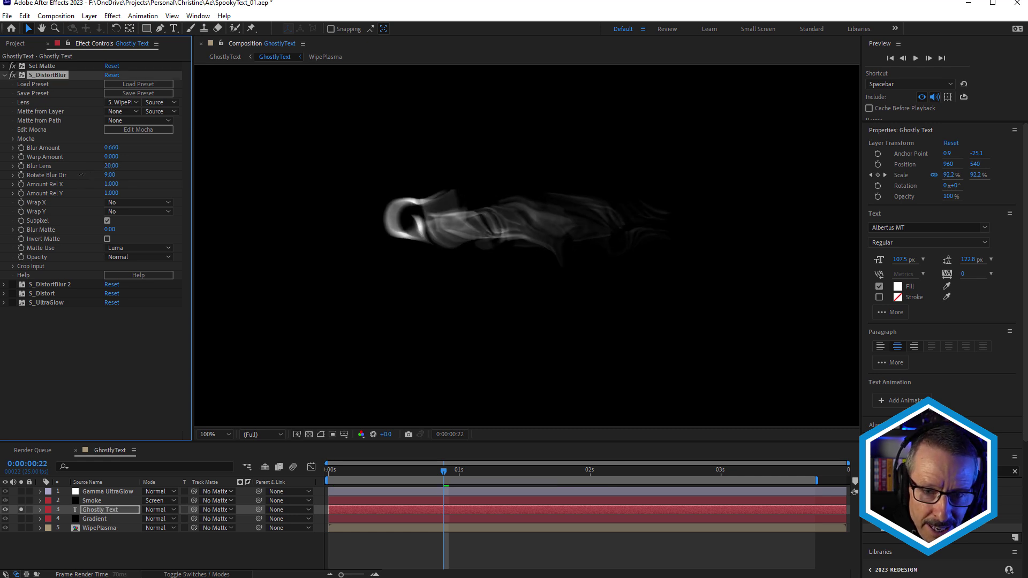
left_click_drag(88, 172, 81, 173)
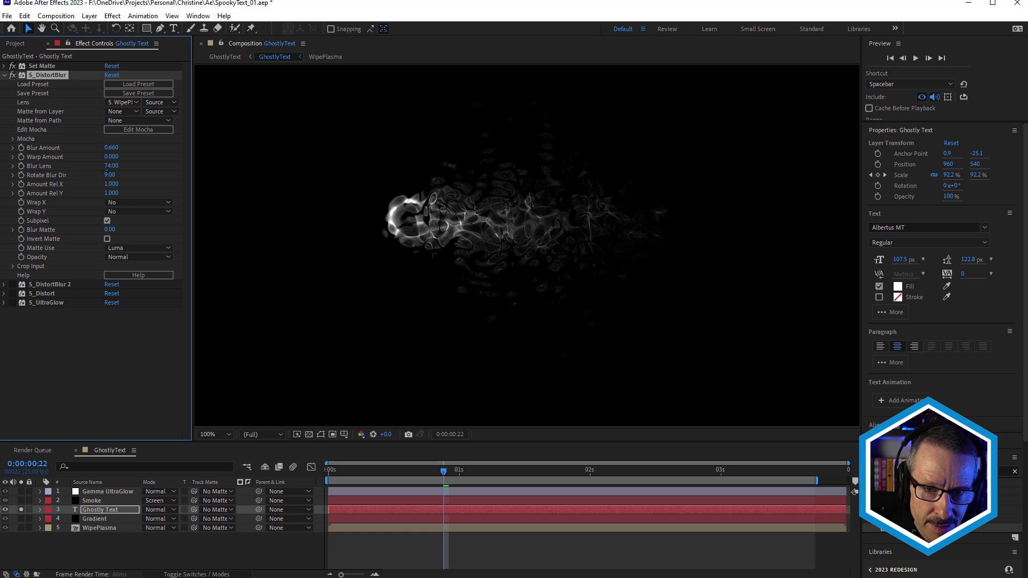
left_click_drag(110, 170, 112, 170)
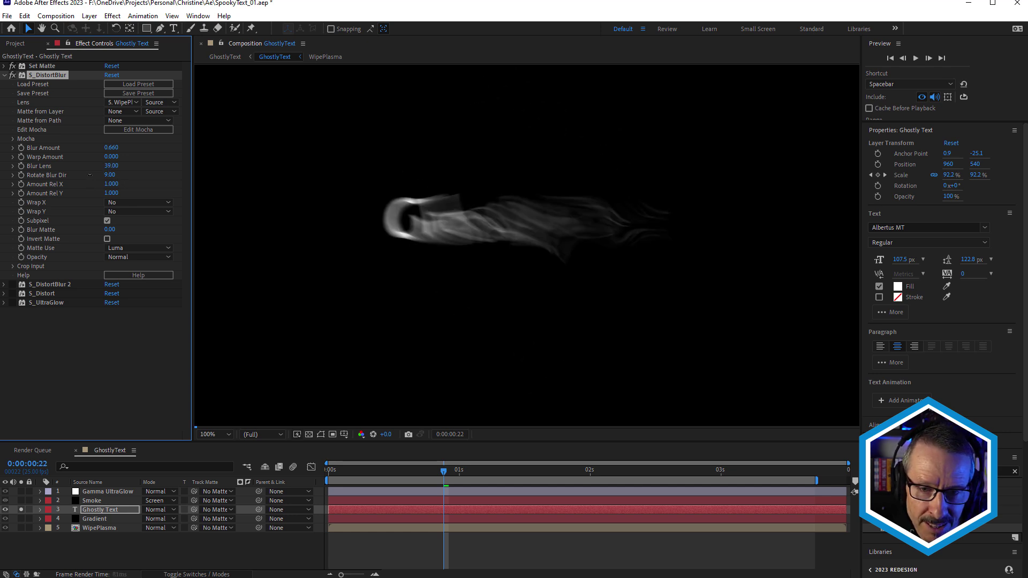
left_click_drag(90, 174, 85, 174)
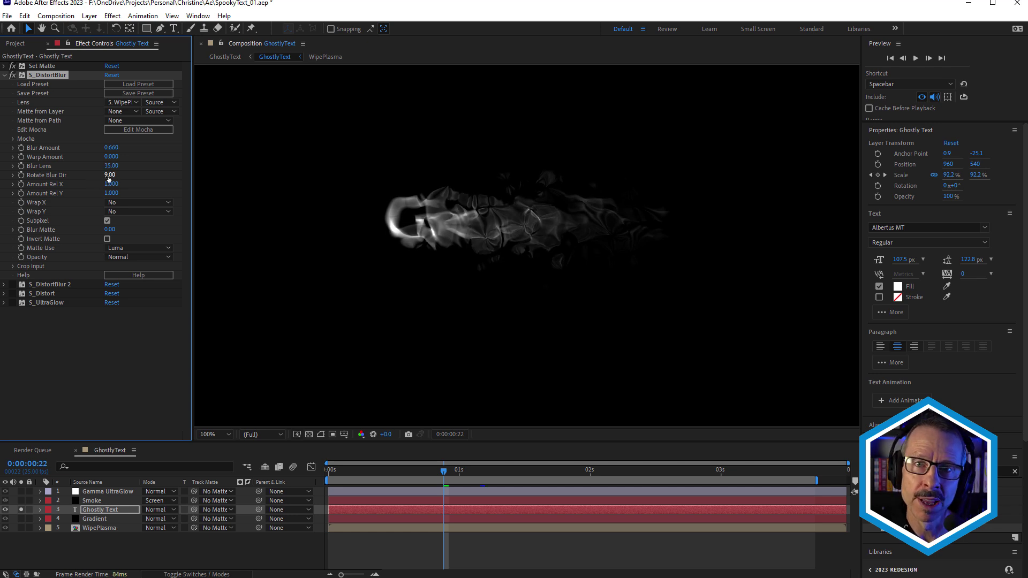
left_click(111, 166)
type("93")
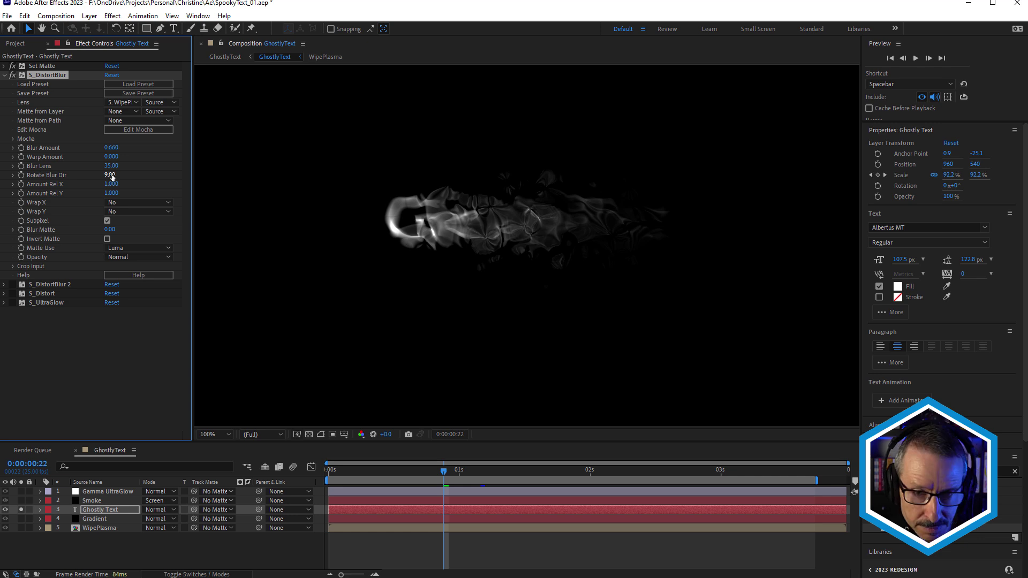
left_click(490, 219)
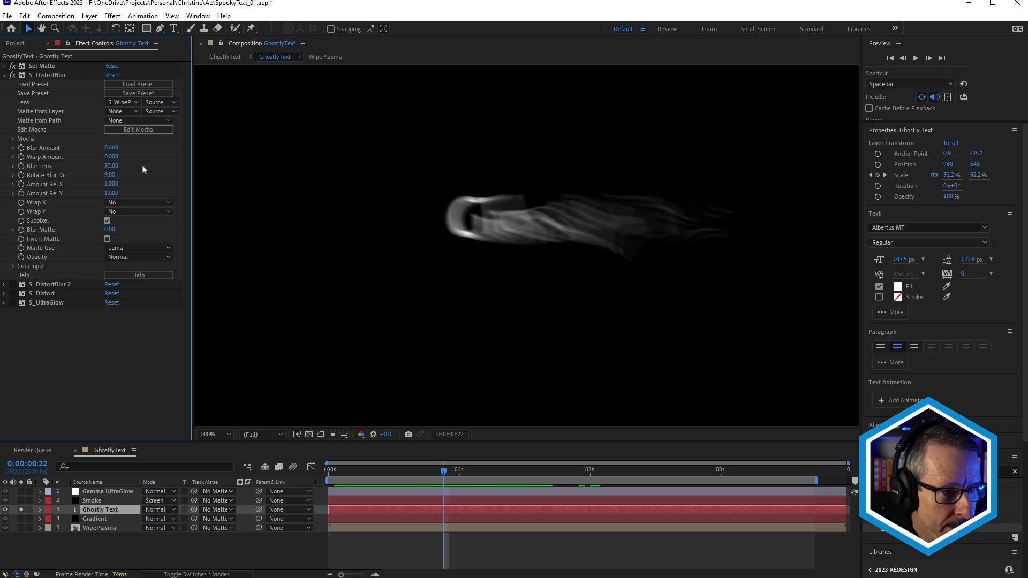
Solo the Smoke layer and launch Particle Illusion from its BCC Particle Illusion effect.
left_click(5, 75)
left_click(48, 84)
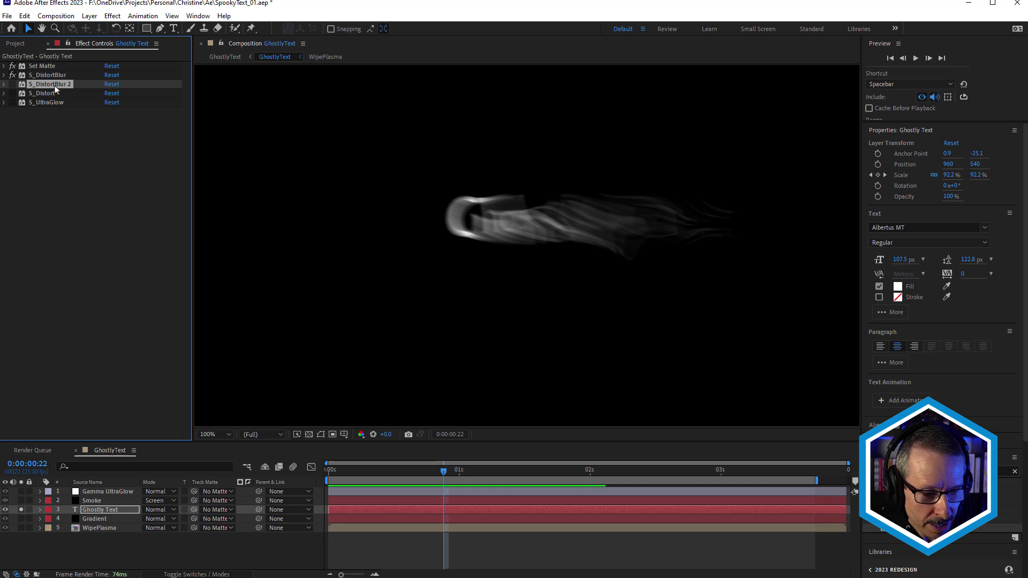
left_click(90, 503)
left_click(21, 501)
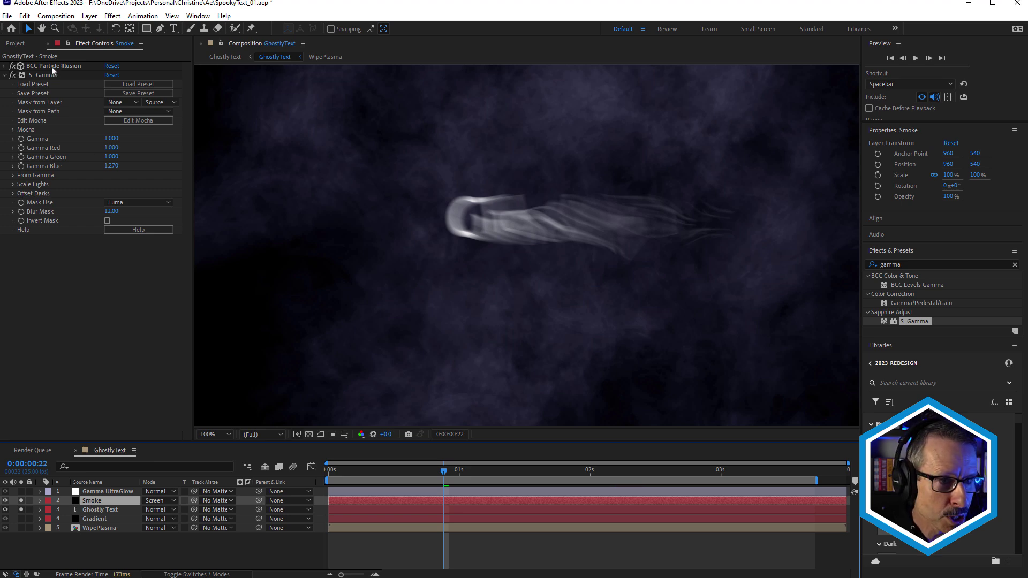
left_click(5, 65)
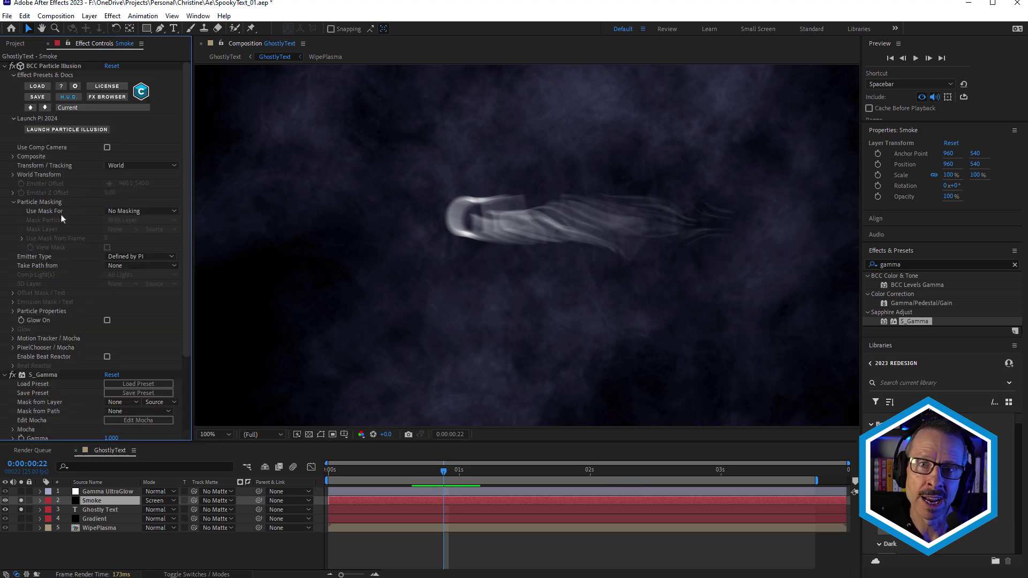
left_click(65, 130)
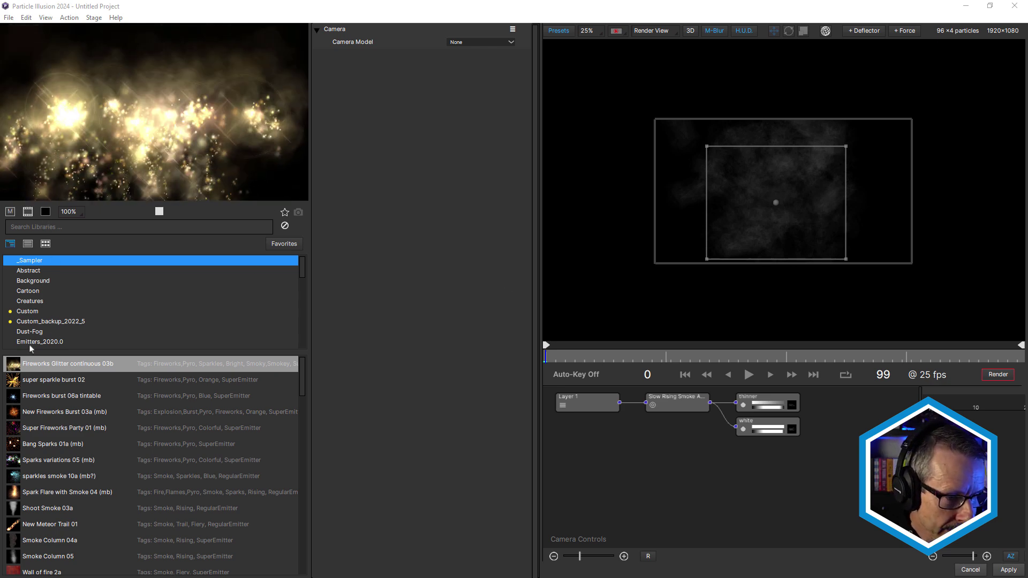
Filter the Emitters_2020.0 library by 'smoke' and scrub the first frames of the smoke emission.
left_click(47, 343)
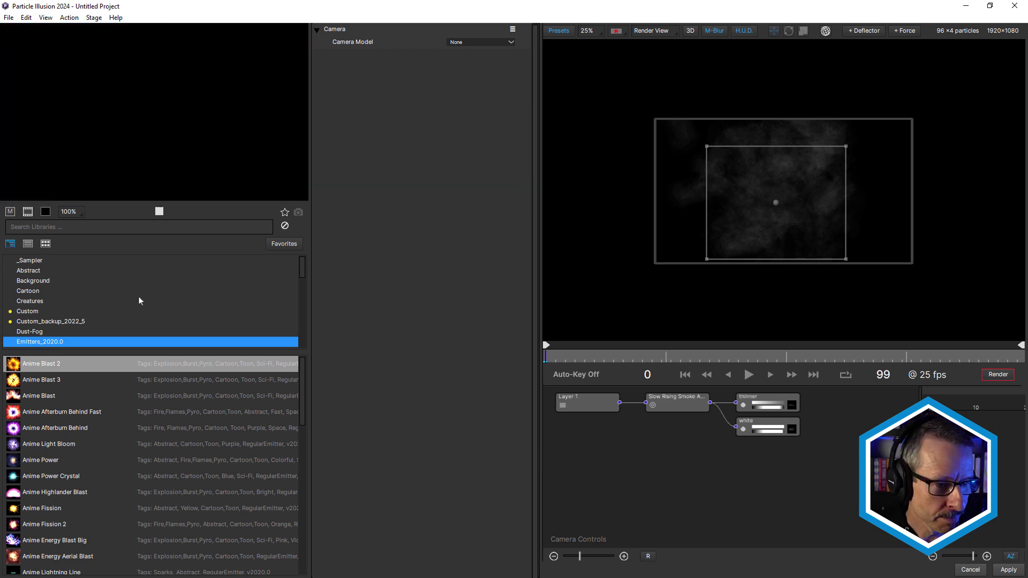
left_click(56, 228)
type("smoke")
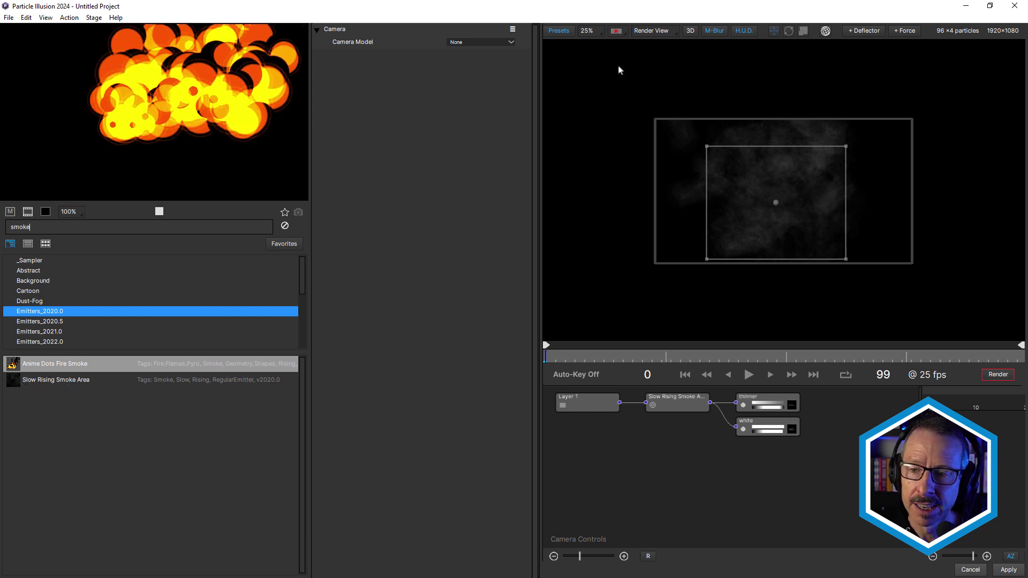
left_click(706, 146)
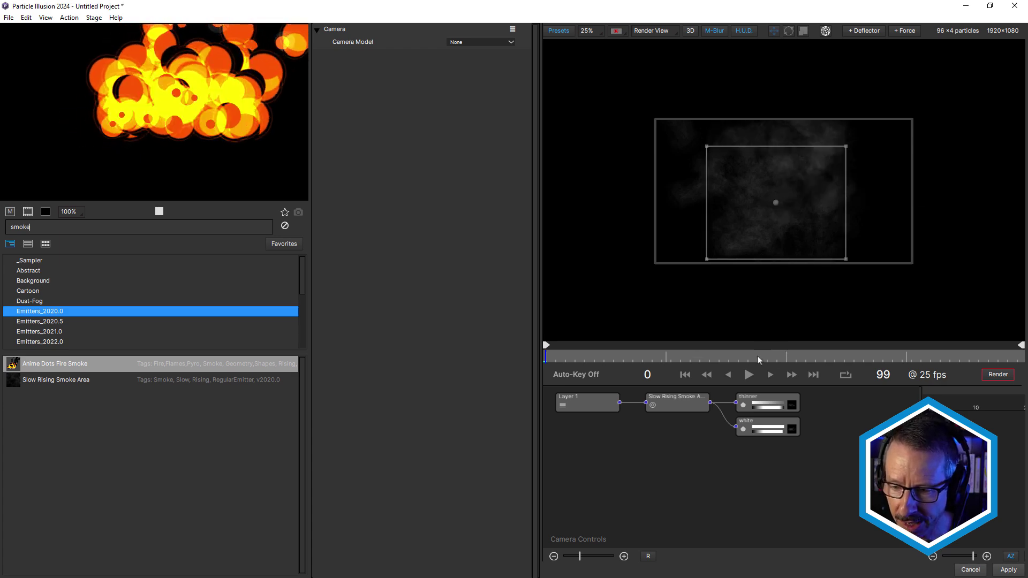
left_click_drag(758, 356, 707, 362)
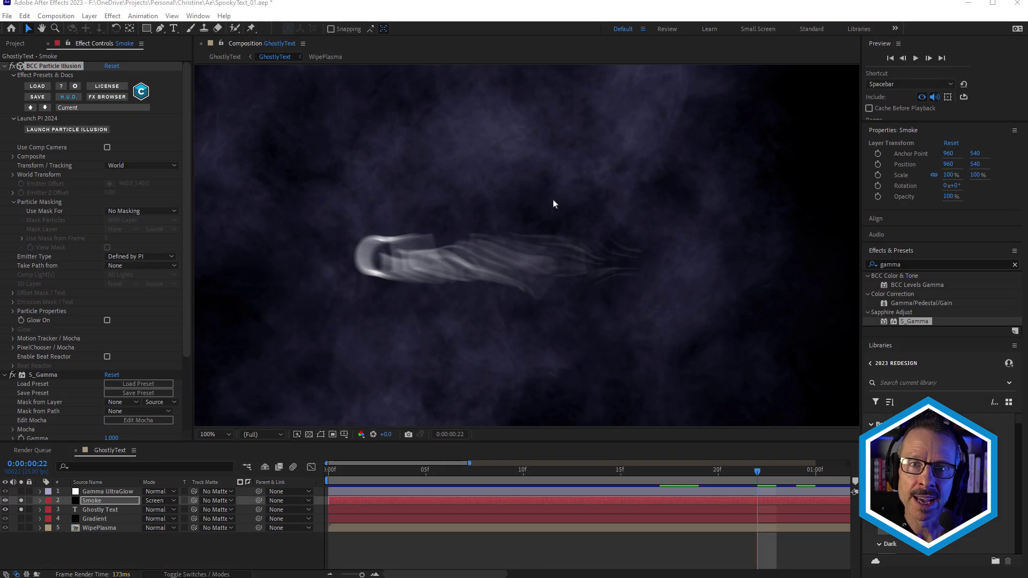
Select Ghostly Text and play the title forming from smoke up to about 0:00:02:09.
left_click(91, 509)
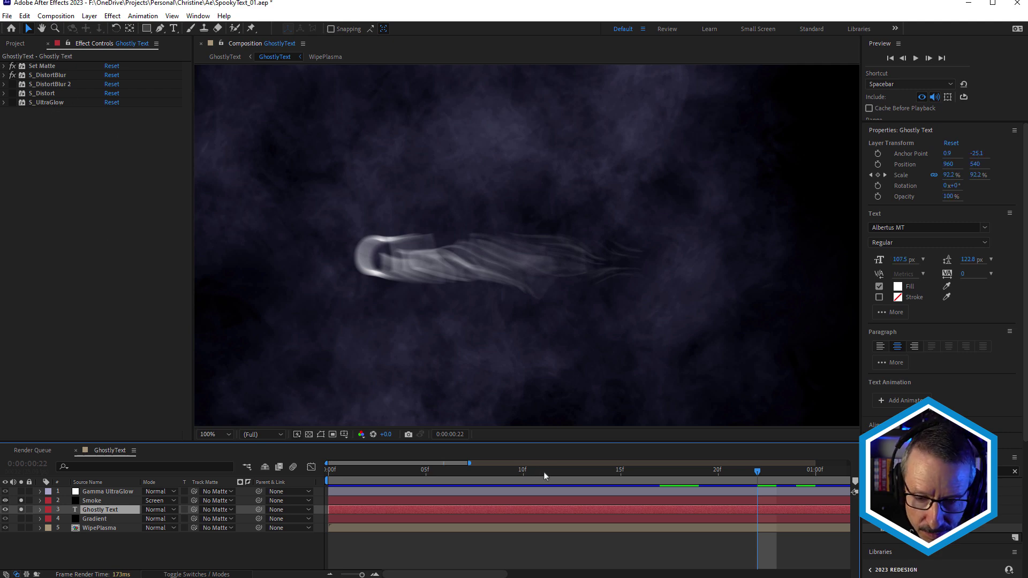
left_click_drag(544, 472, 854, 481)
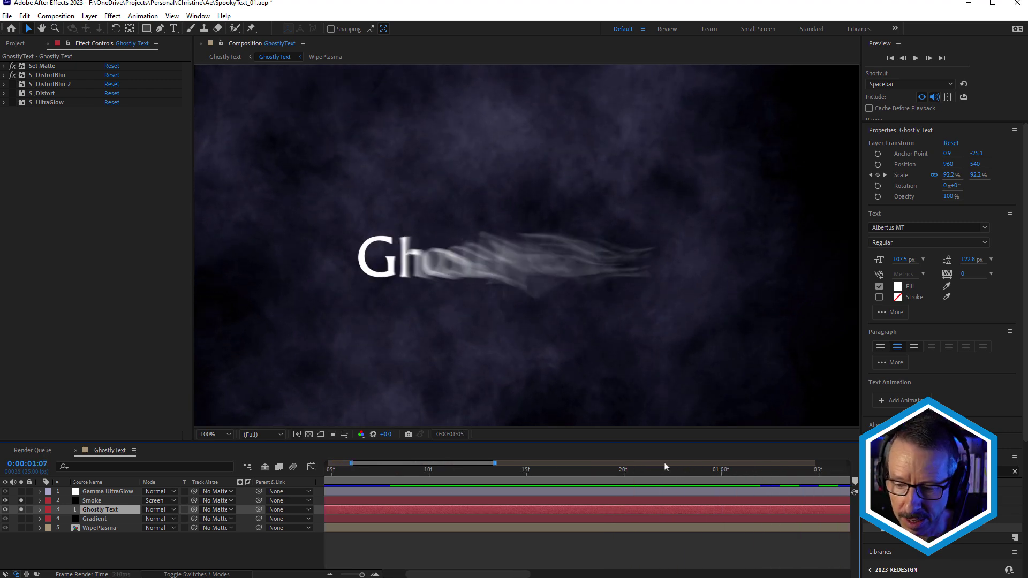
scroll(495, 279, "down", 2)
left_click_drag(498, 469, 764, 479)
key("space")
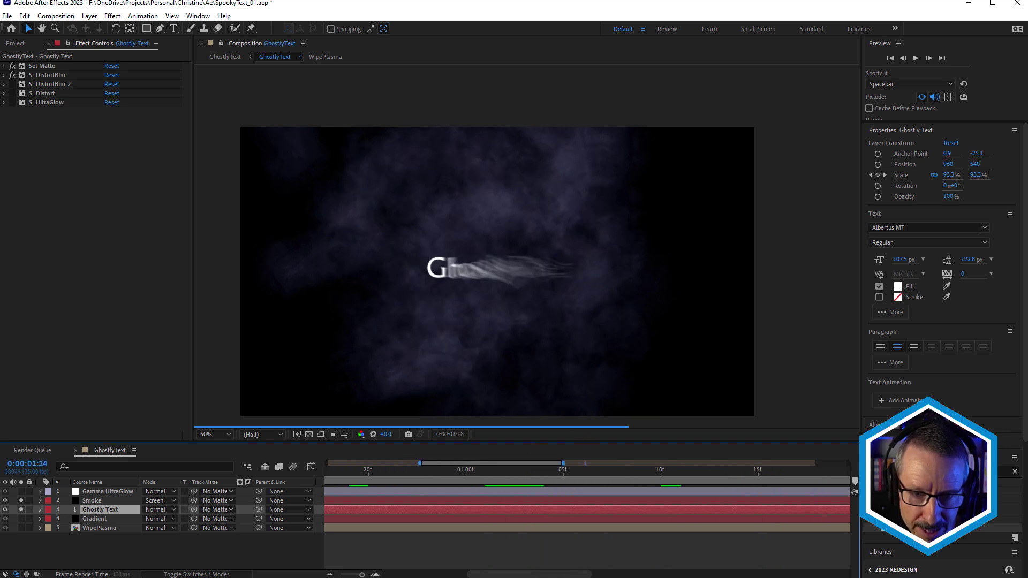
scroll(522, 271, "down", 2)
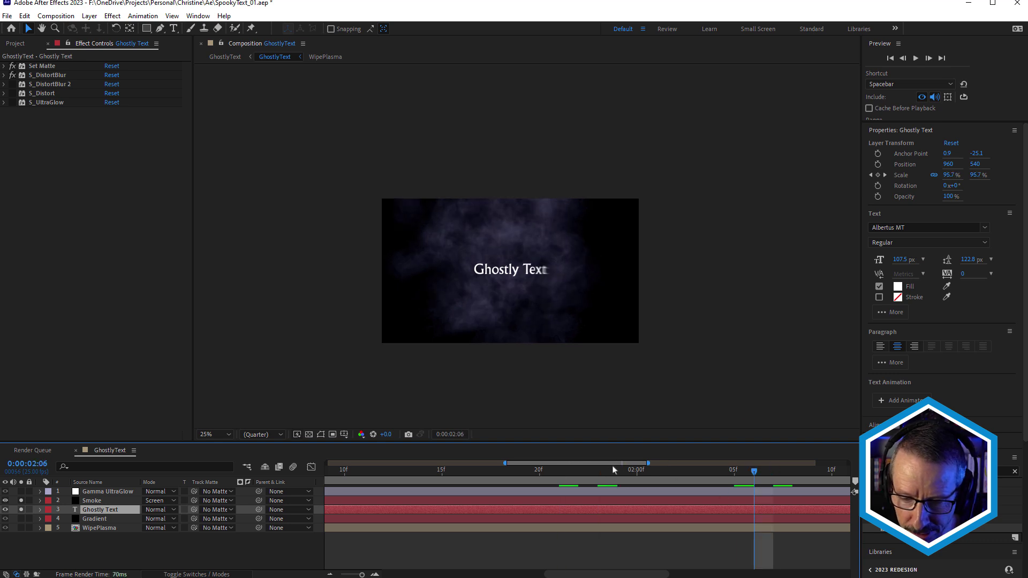
key("equal")
scroll(510, 287, "up", 6)
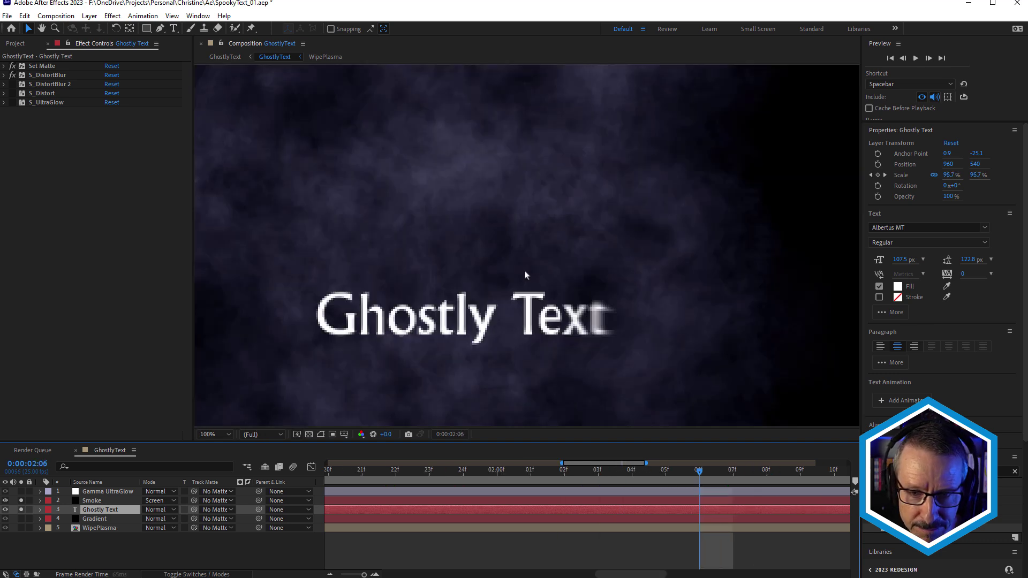
scroll(522, 272, "down", 2)
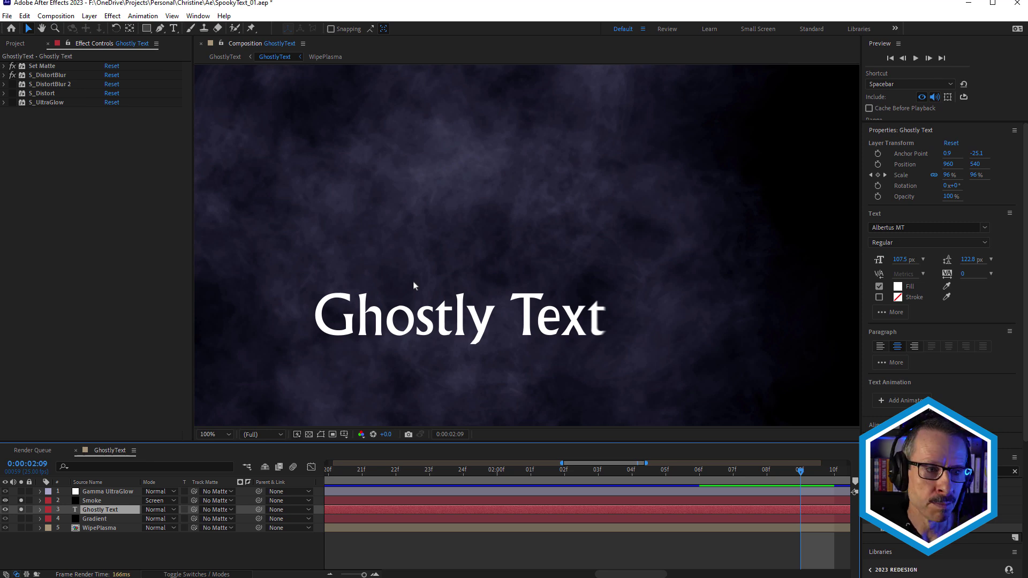
Expand S_DistortBlur 2 and confirm its Lens layer and lens source stay unchanged on Smoke.
left_click(5, 85)
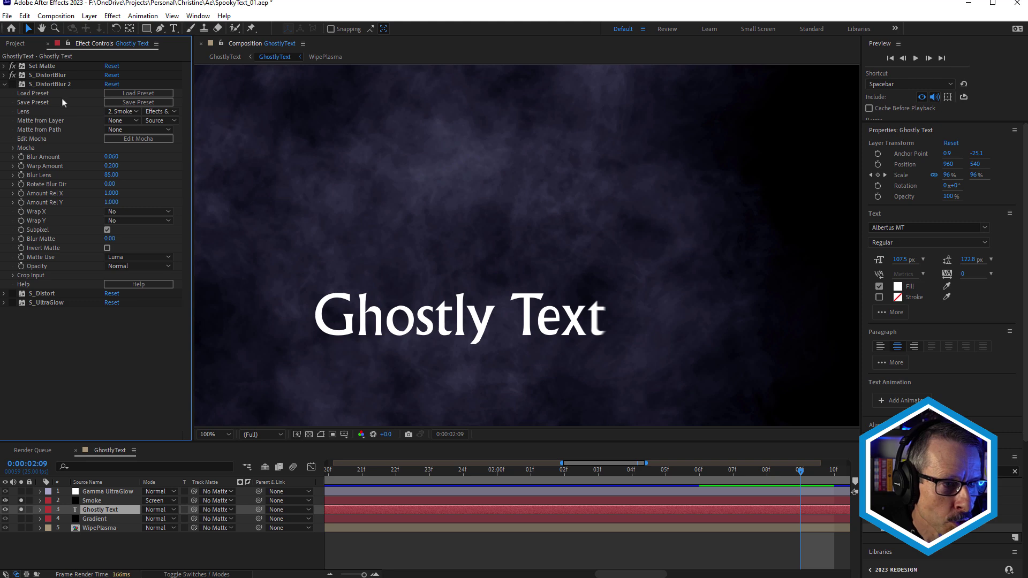
left_click(125, 113)
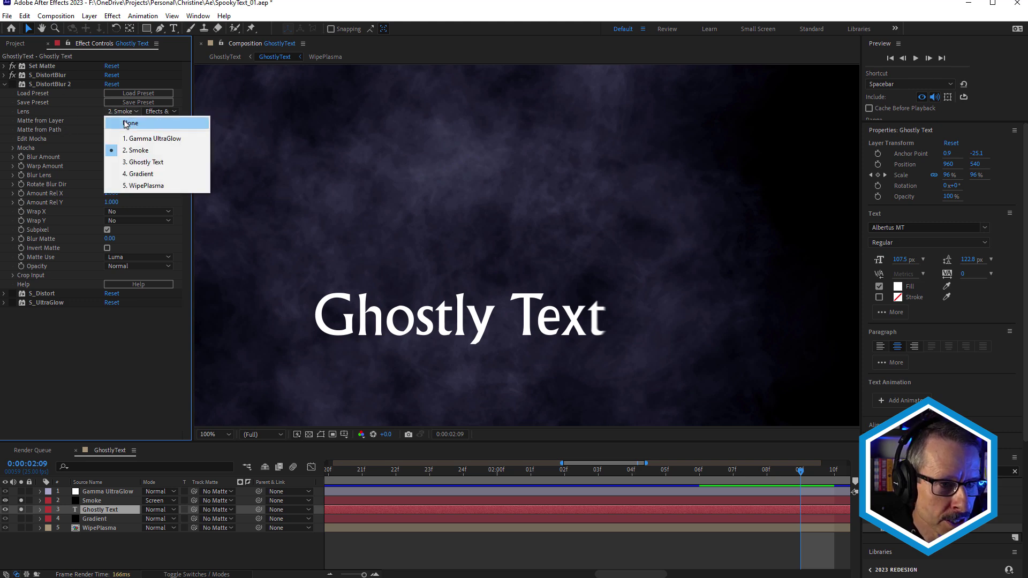
left_click(36, 114)
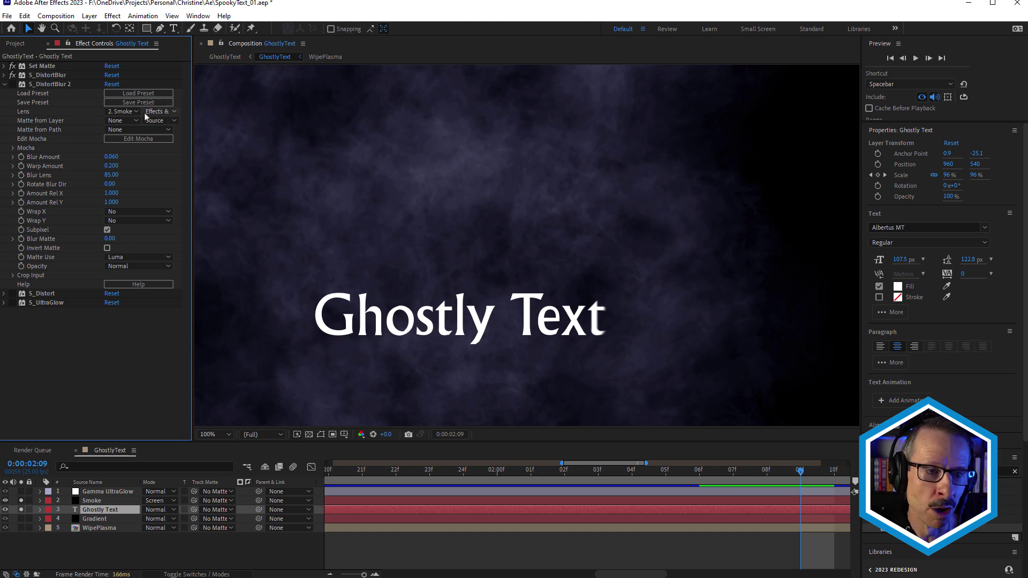
left_click(161, 112)
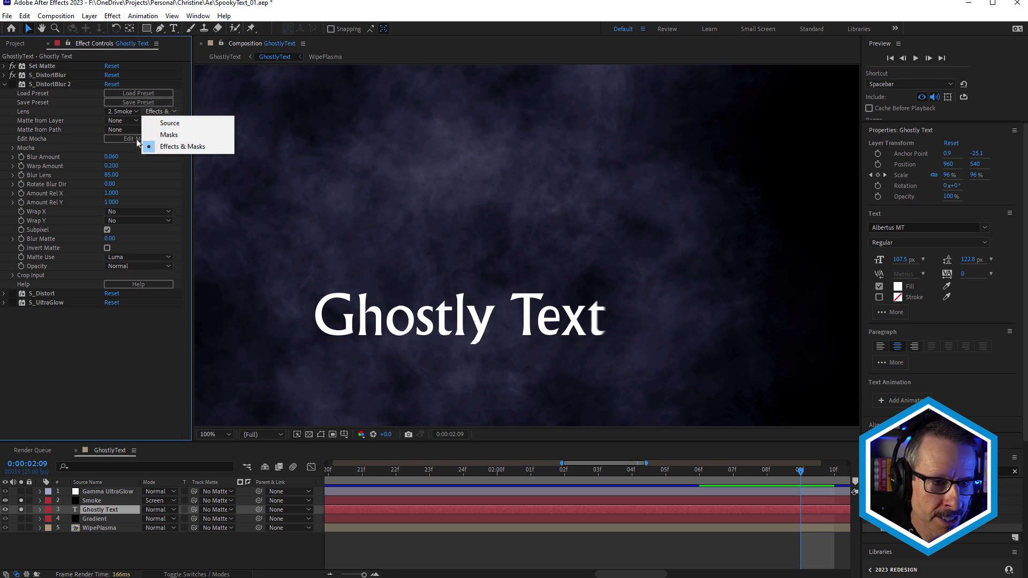
left_click(37, 116)
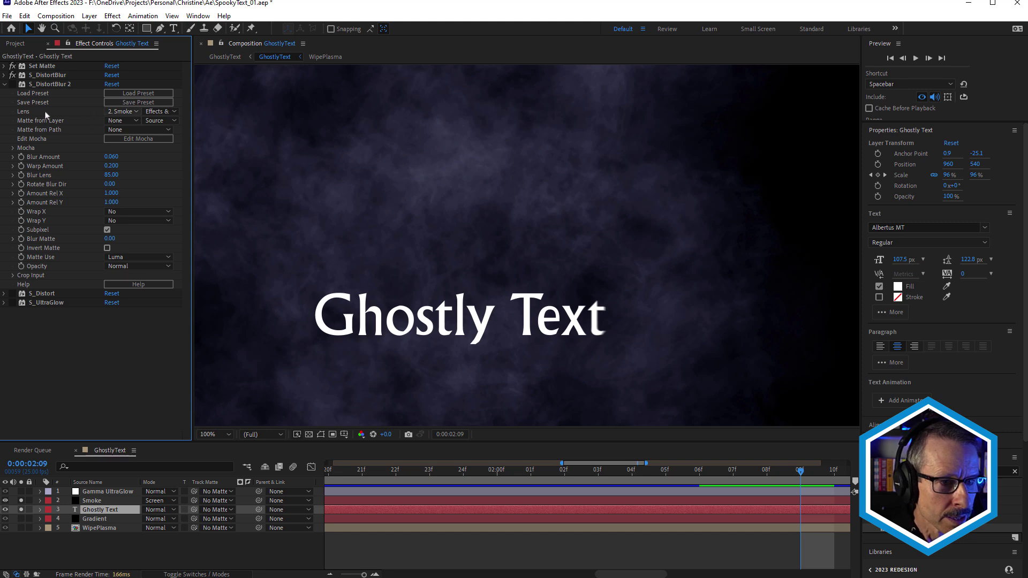
Enable S_DistortBlur 2, preview the warped title, and trial Blur Lens before settling on 85.
left_click(12, 84)
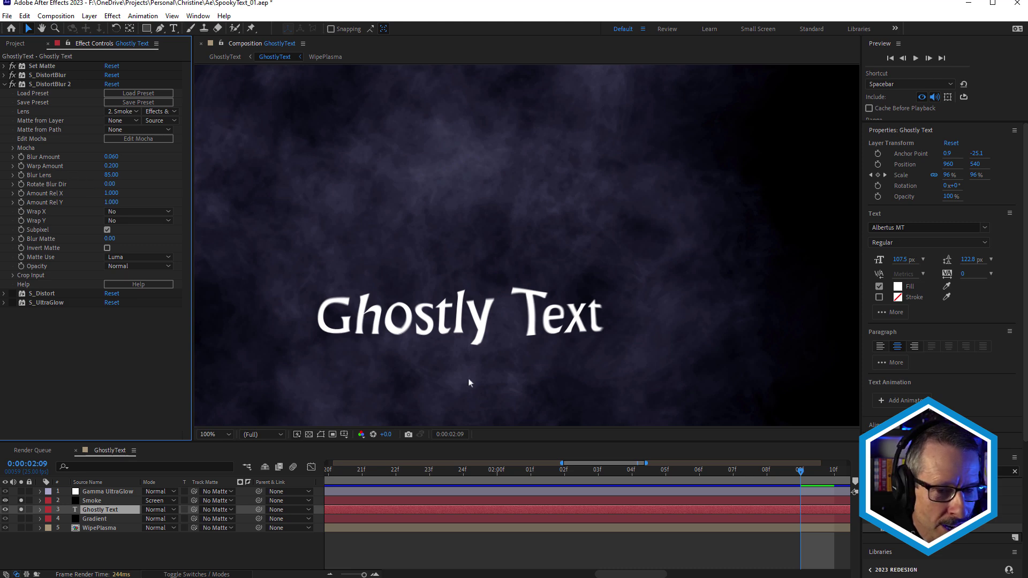
left_click_drag(573, 474, 498, 481)
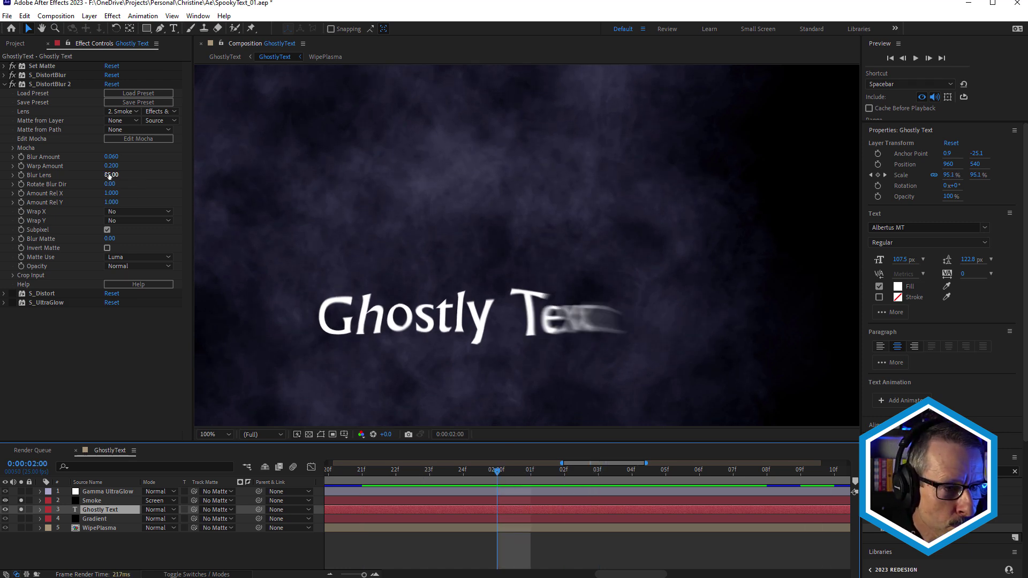
left_click_drag(110, 175, 139, 175)
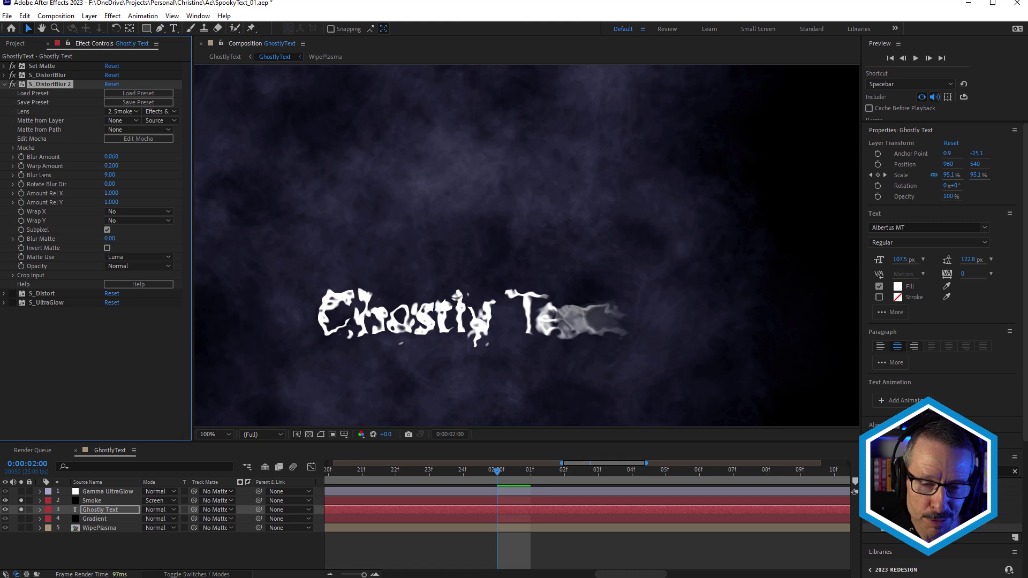
left_click_drag(46, 175, 48, 180)
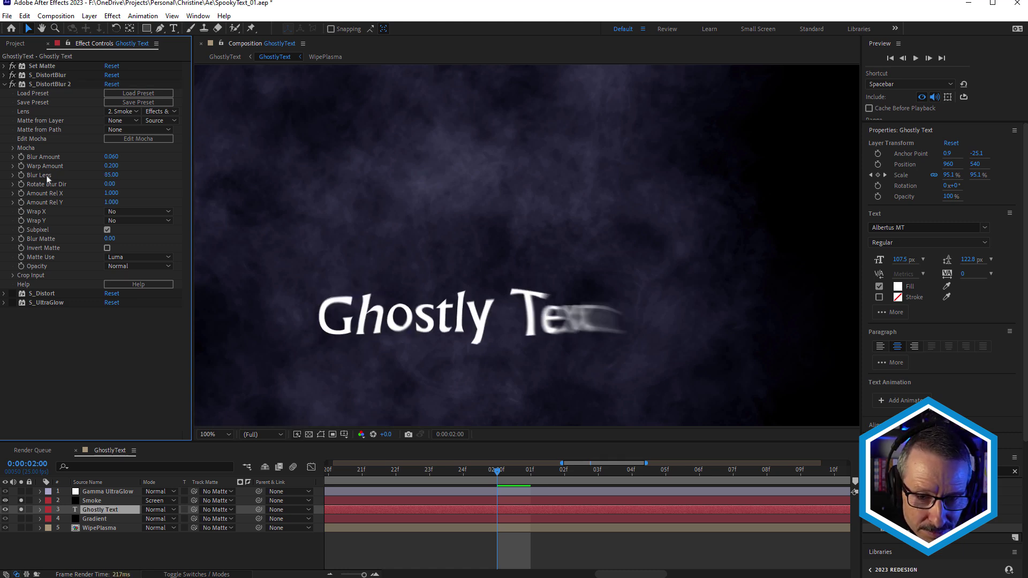
Collapse S_DistortBlur 2, then enable S_Distort and reveal its settings.
left_click(4, 84)
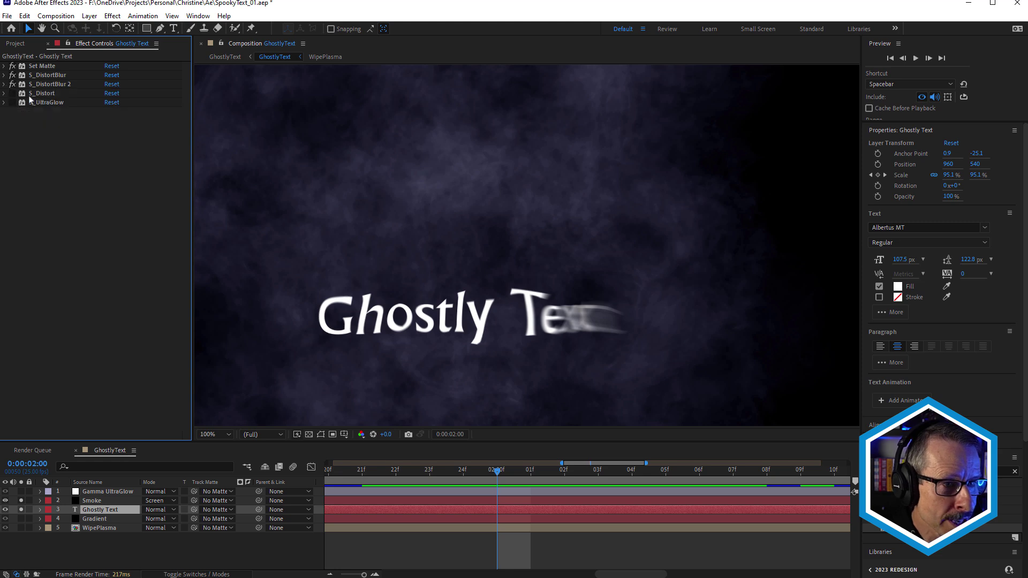
left_click(41, 95)
left_click(12, 94)
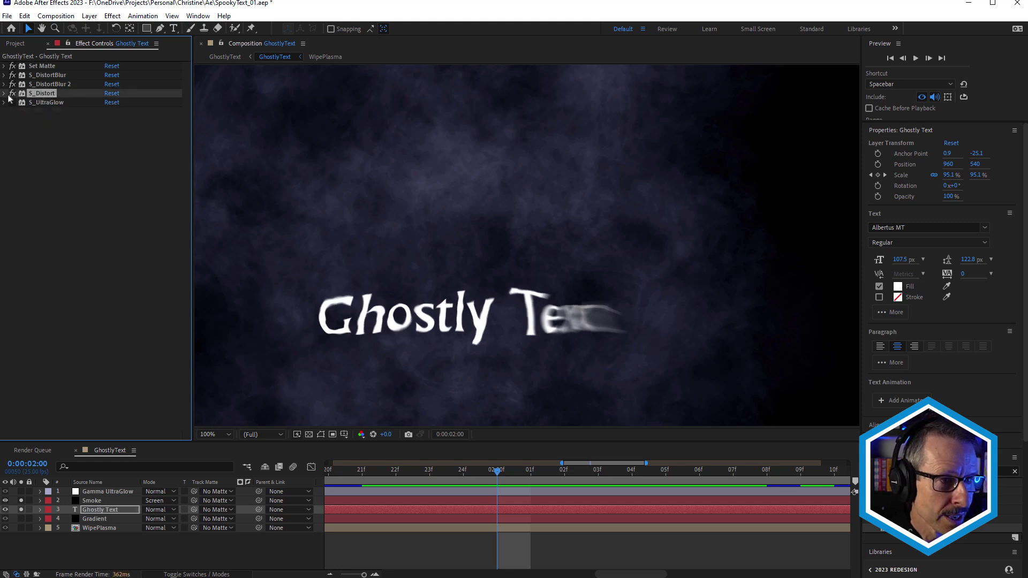
left_click(5, 94)
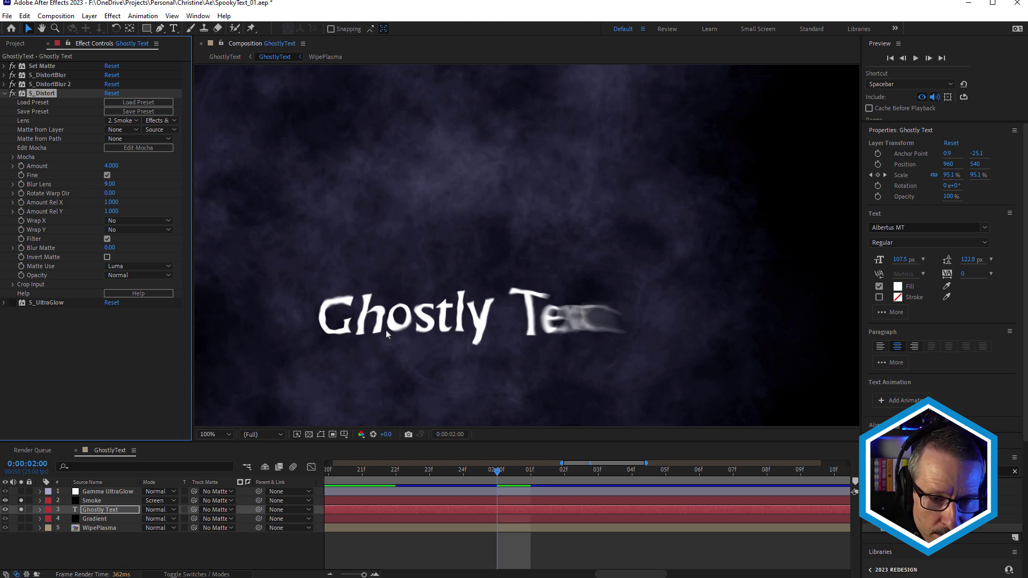
scroll(385, 330, "up", 1)
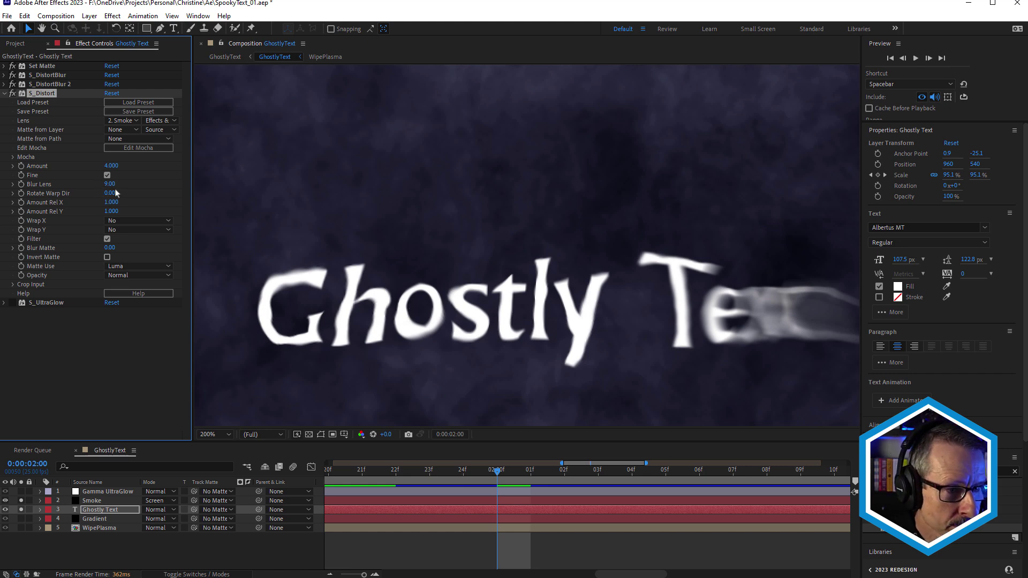
Try S_Distort Blur Lens at 0, then undo back to 9.00 while zooming to inspect the text.
left_click_drag(107, 188, 104, 184)
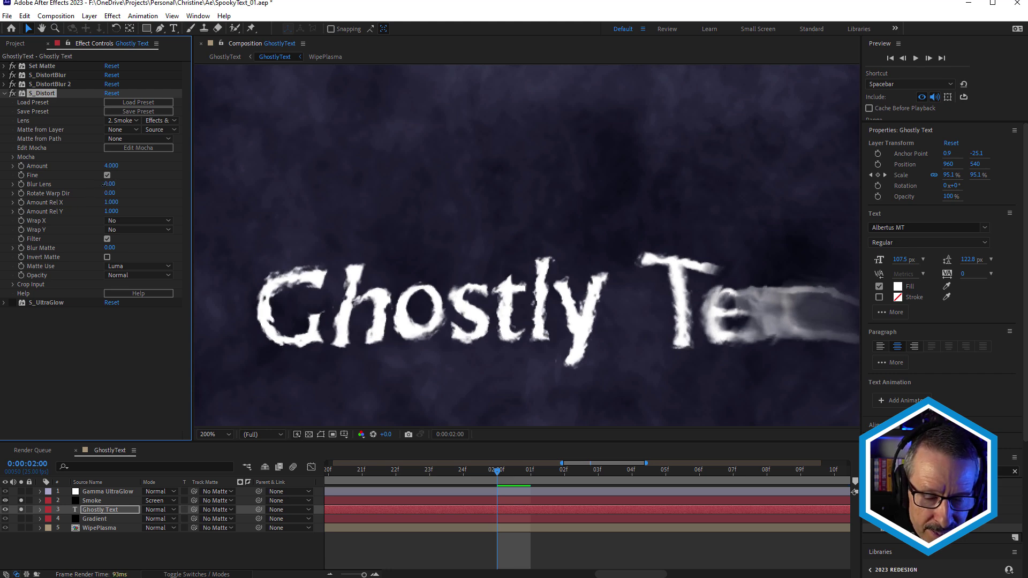
scroll(506, 308, "down", 1)
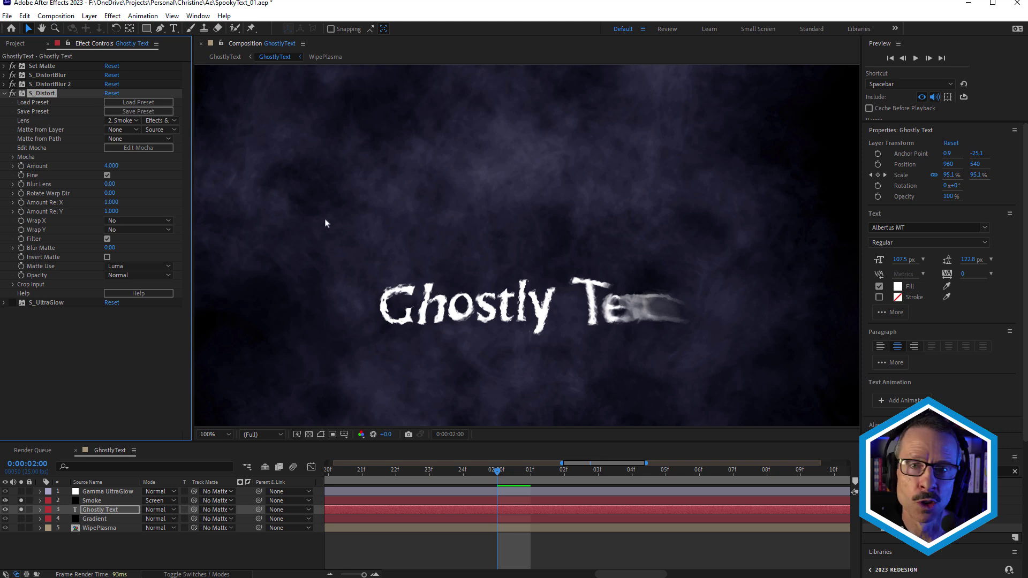
scroll(479, 315, "up", 1)
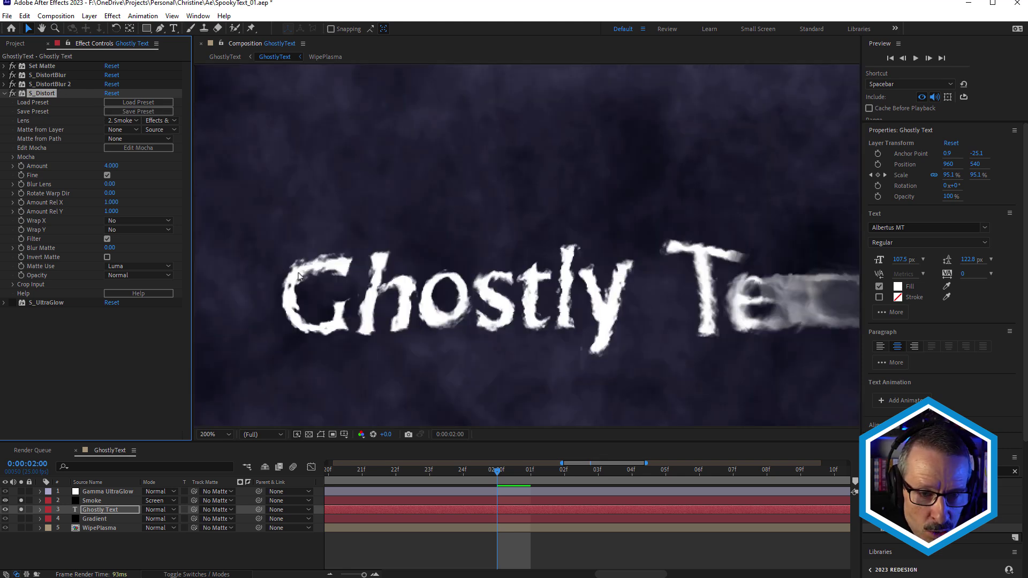
scroll(533, 294, "down", 1)
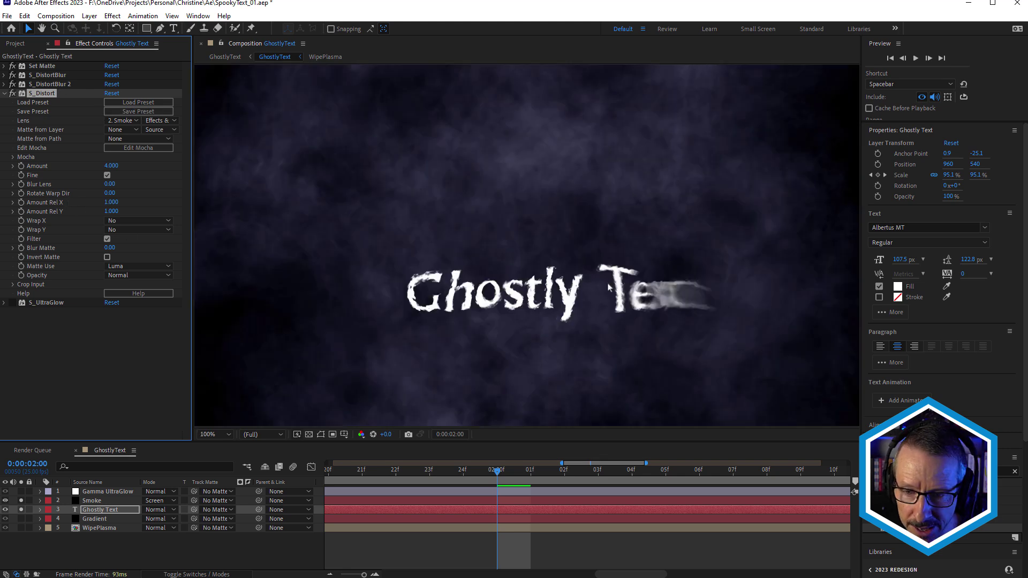
key("ctrl+z")
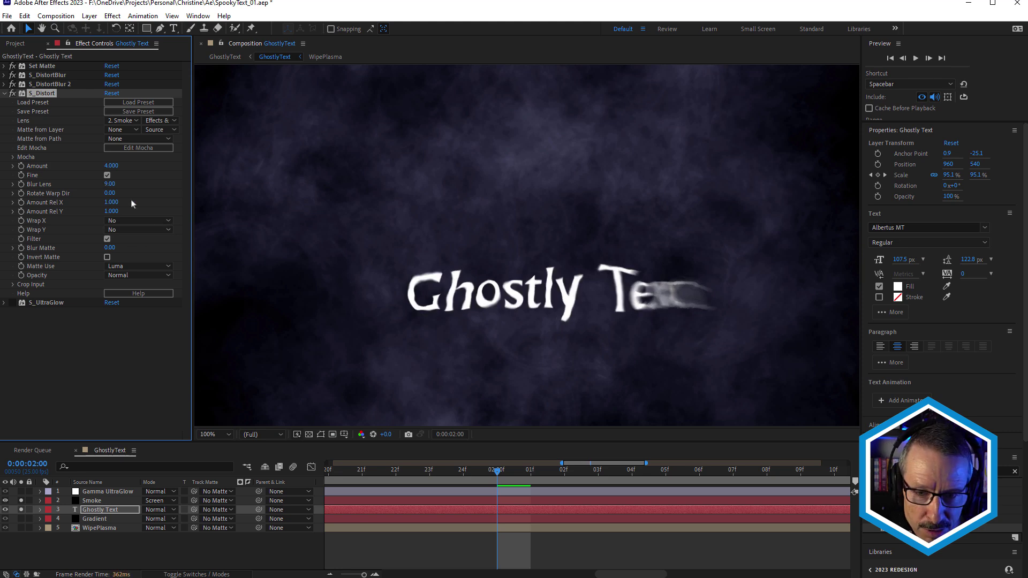
scroll(449, 297, "up", 1)
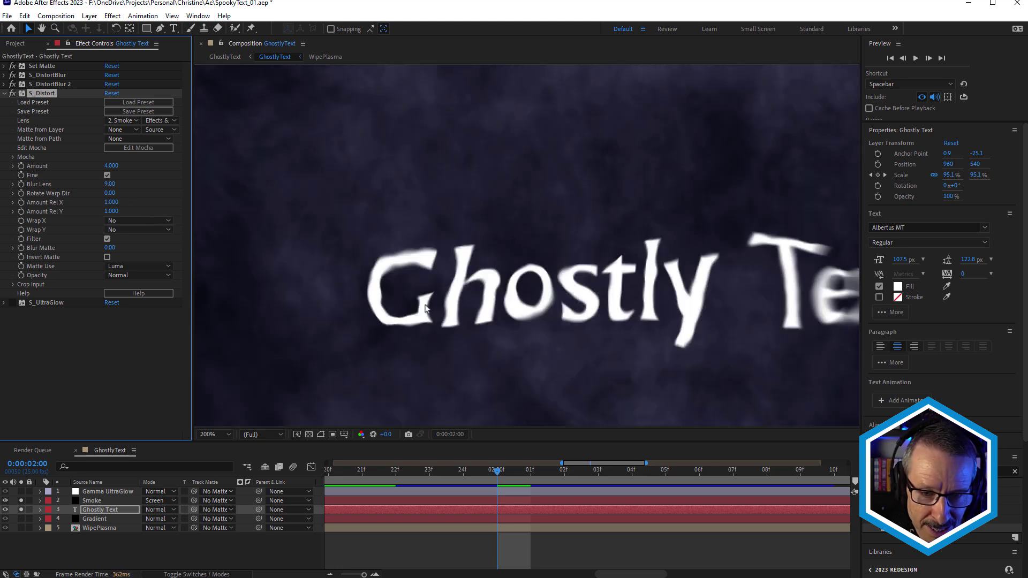
scroll(435, 306, "down", 1)
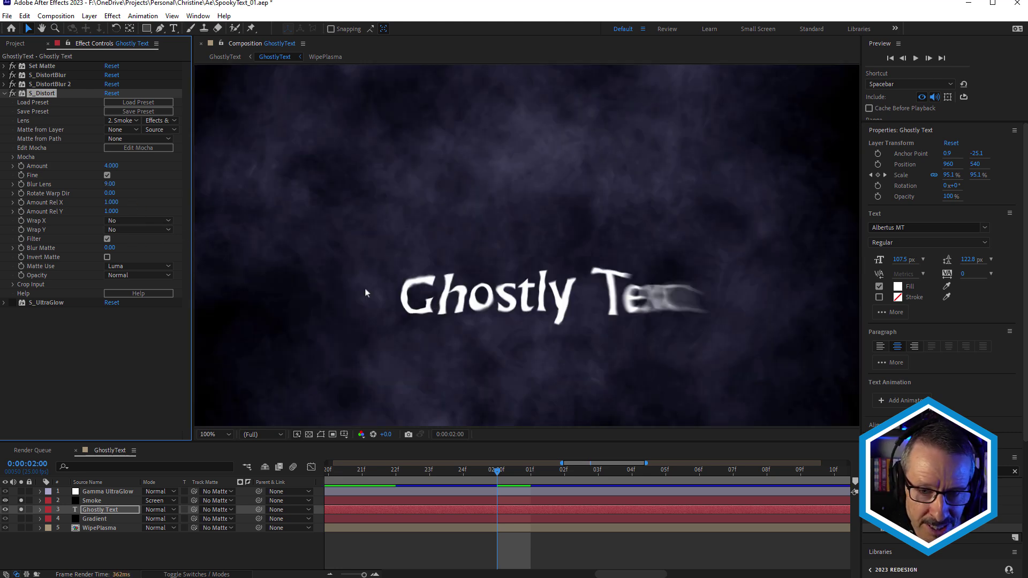
Collapse S_Distort, enable S_UltraGlow on Ghostly Text, and expand its settings.
left_click(4, 94)
left_click(40, 102)
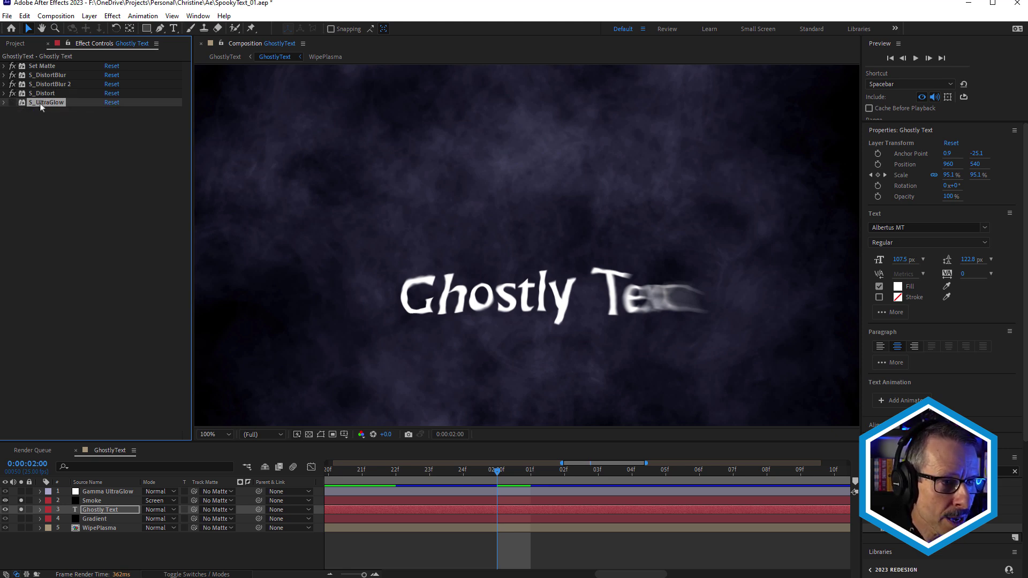
left_click(12, 103)
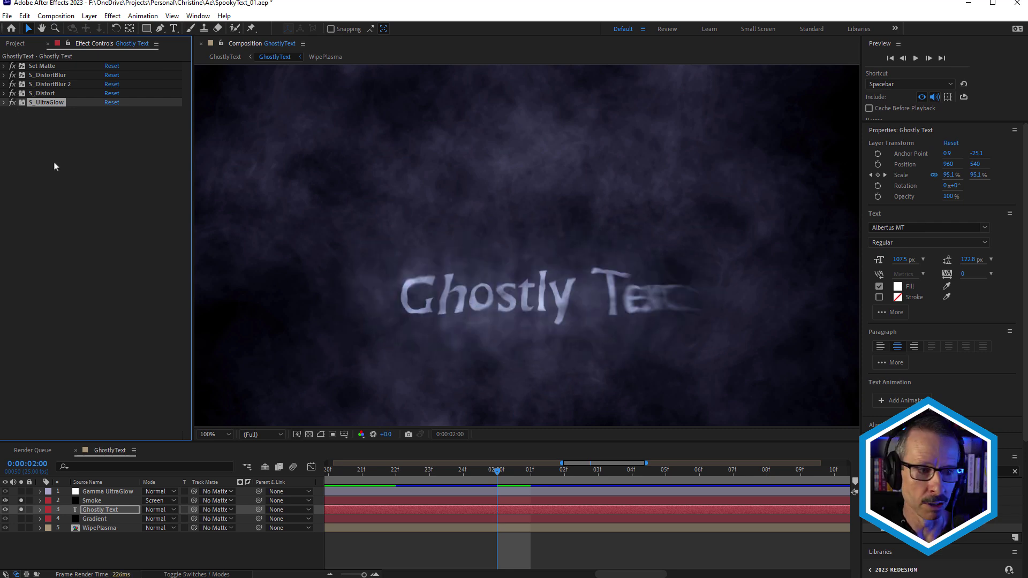
left_click(4, 104)
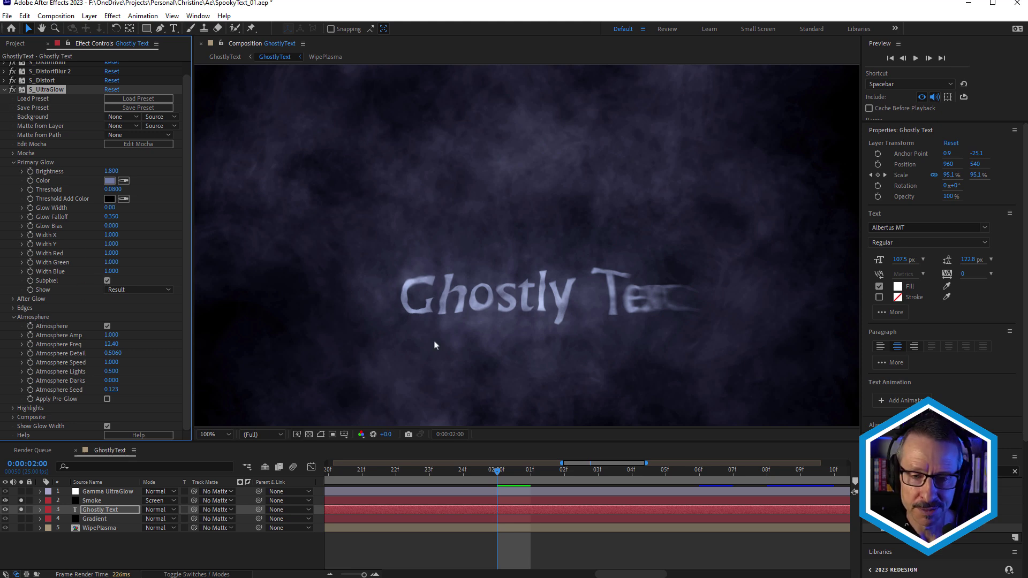
Toggle the glow's Atmosphere off and back on, then scrub to check the glowing title.
left_click(106, 327)
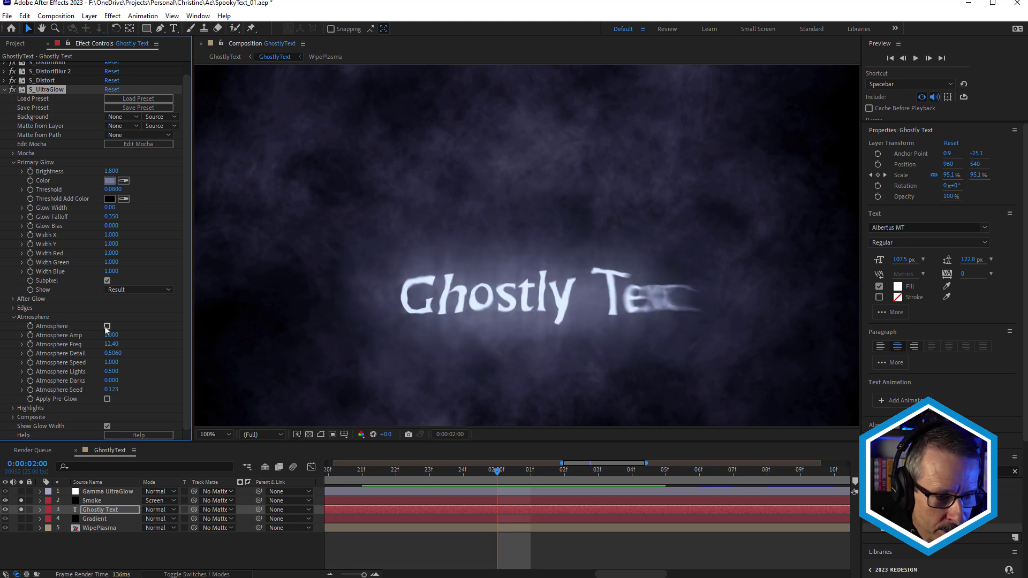
scroll(496, 297, "up", 2)
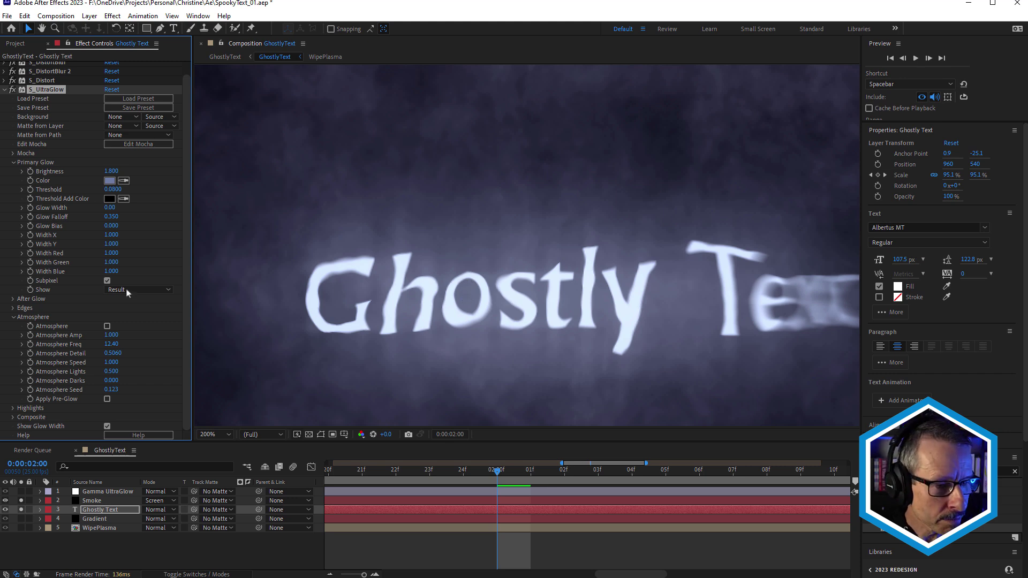
left_click(106, 327)
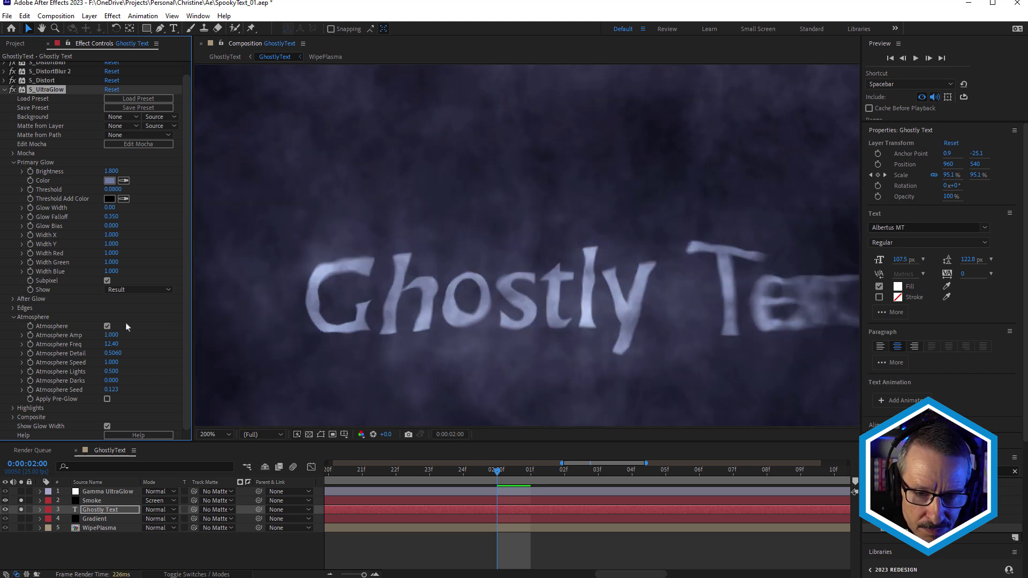
scroll(570, 269, "down", 2)
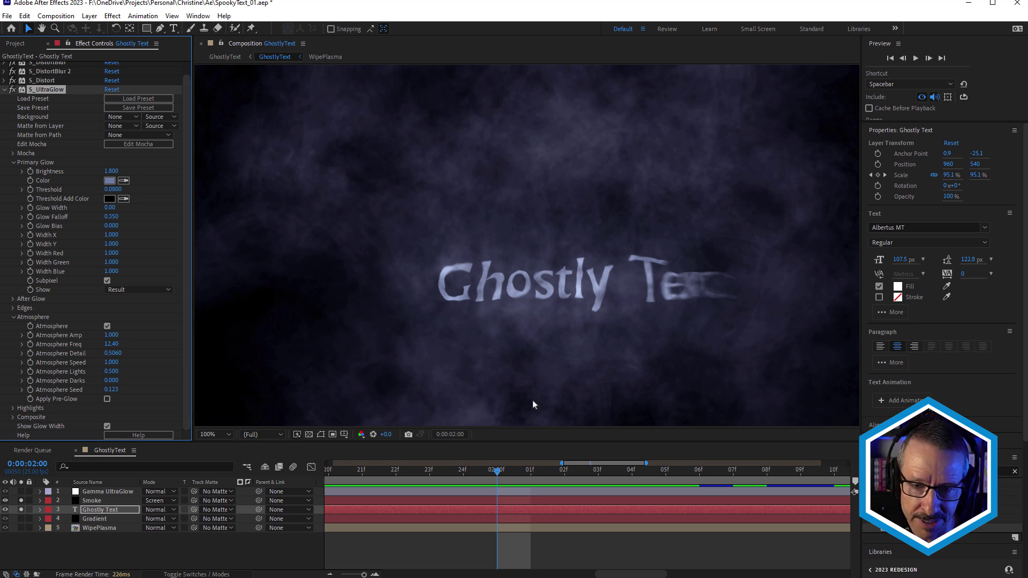
left_click_drag(515, 471, 699, 471)
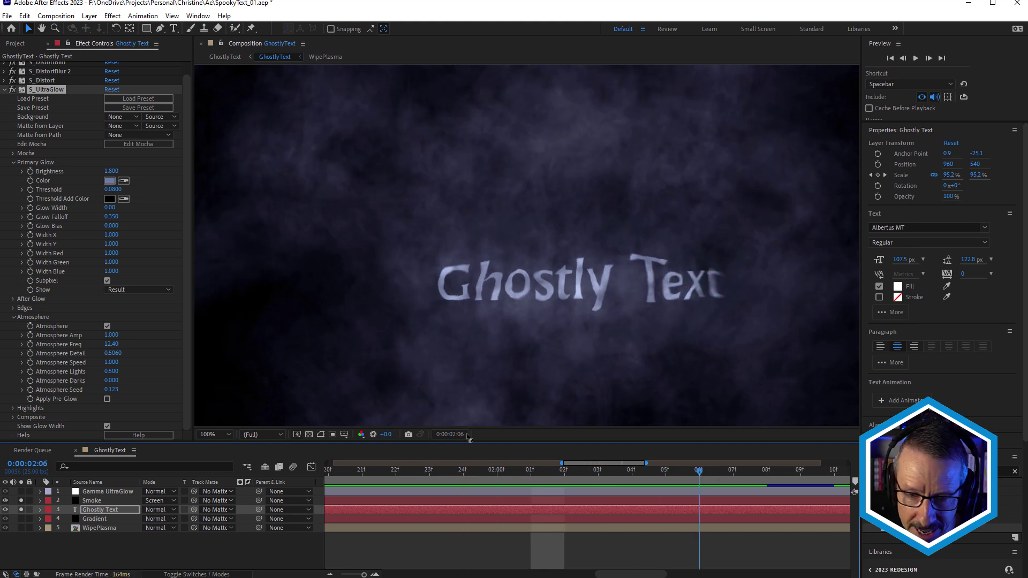
Solo the Gradient layer and select its radial gradient effect to inspect it.
left_click(88, 519)
left_click(21, 519)
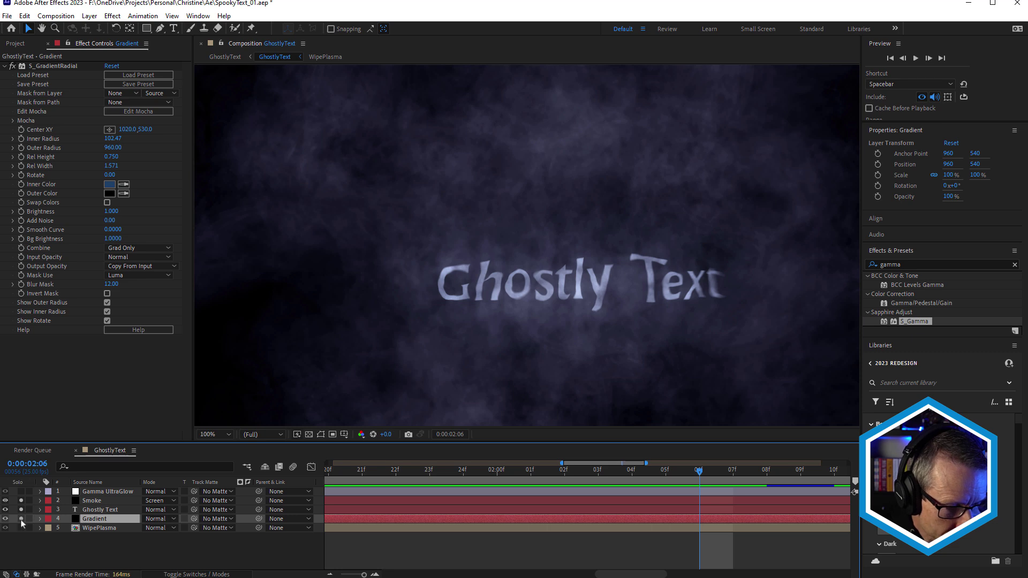
scroll(564, 239, "down", 2)
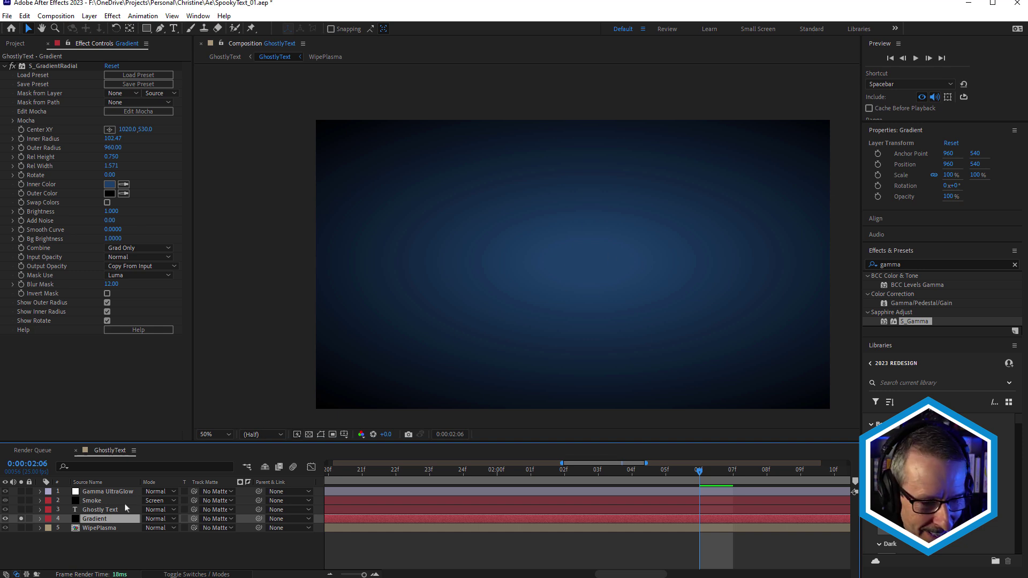
left_click(48, 66)
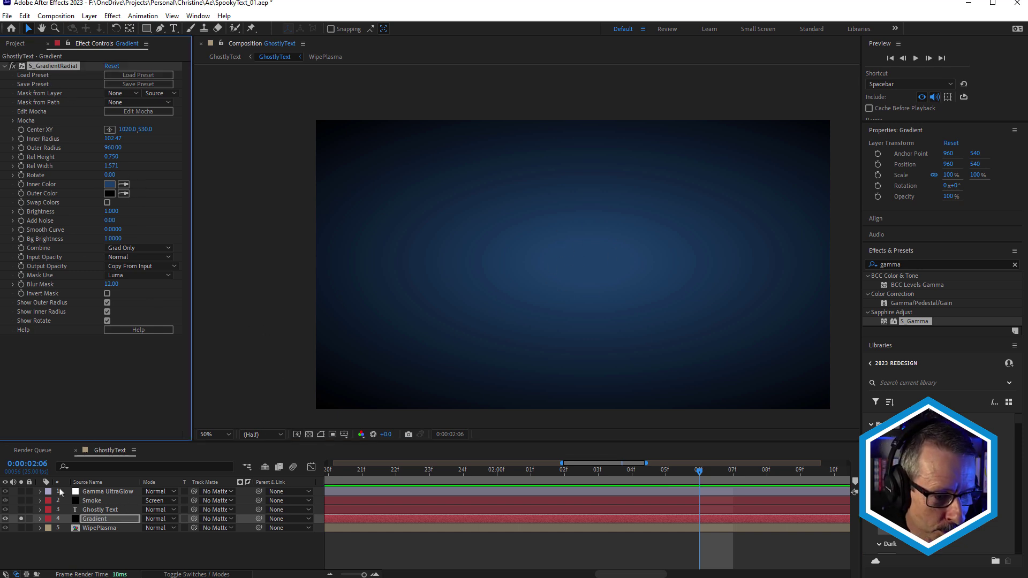
Add Ghostly Text and Smoke to the solo set, review their effect settings, then select Gamma UltraGlow.
left_click(20, 511)
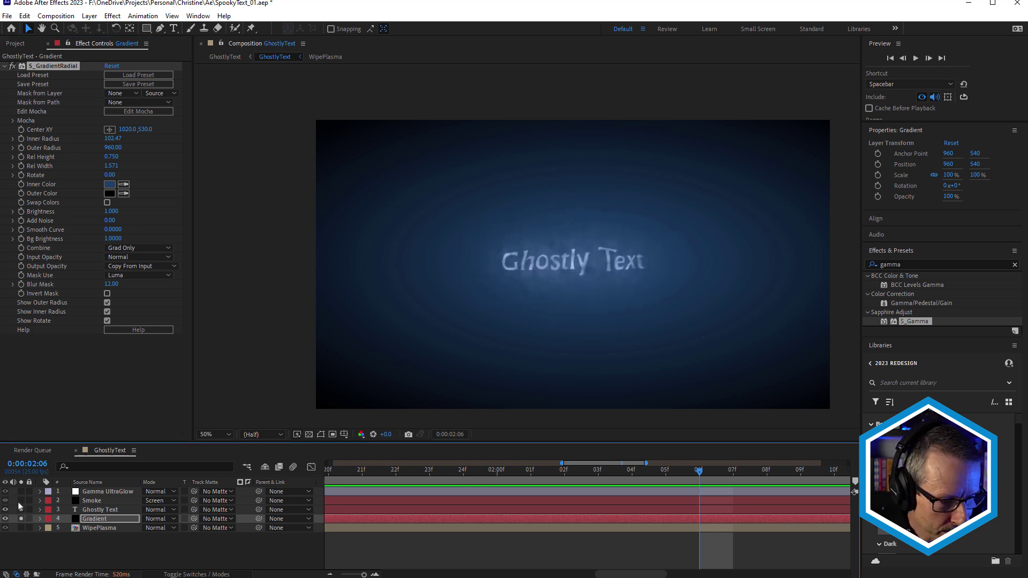
left_click(21, 501)
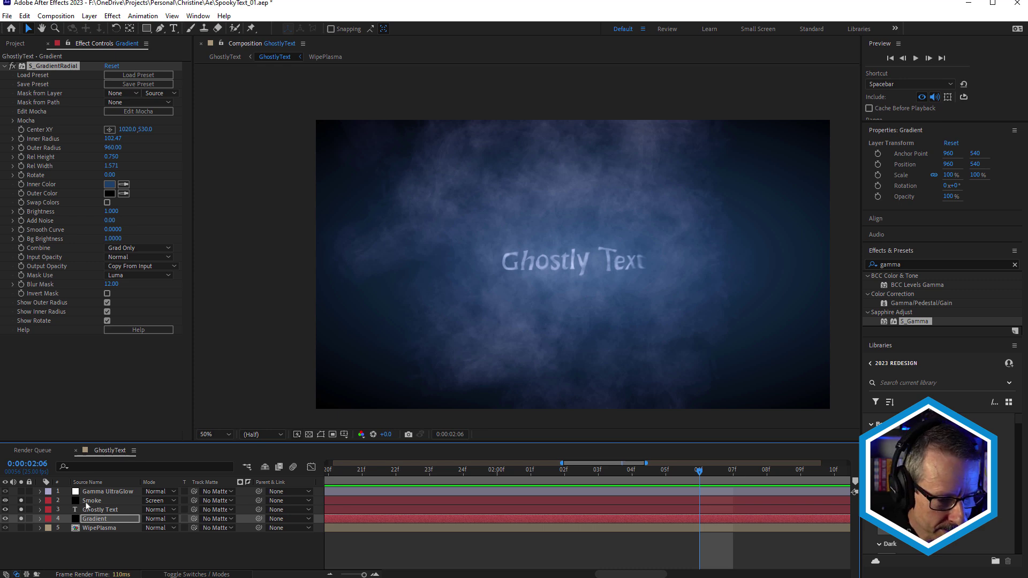
left_click(89, 502)
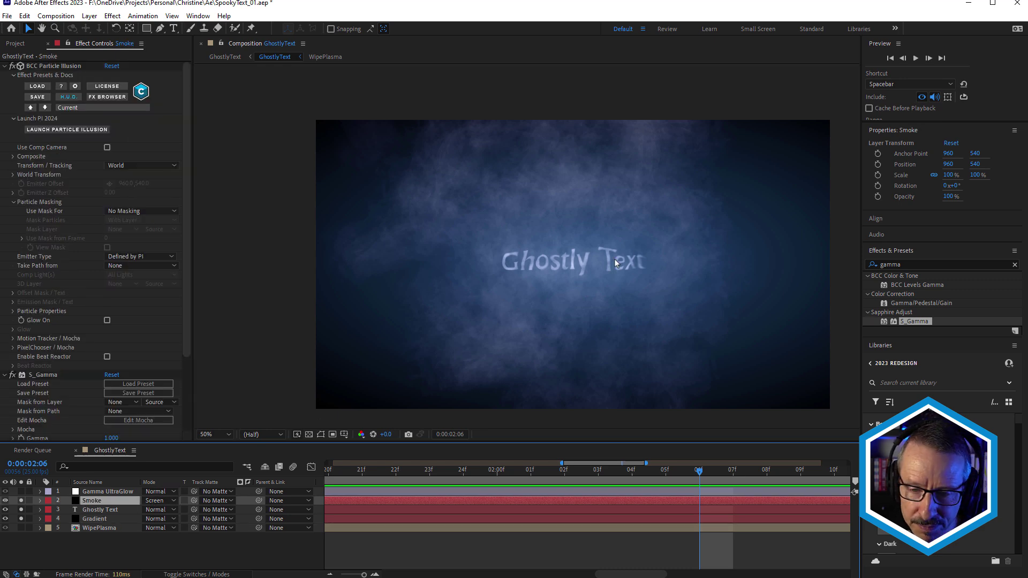
key("slash")
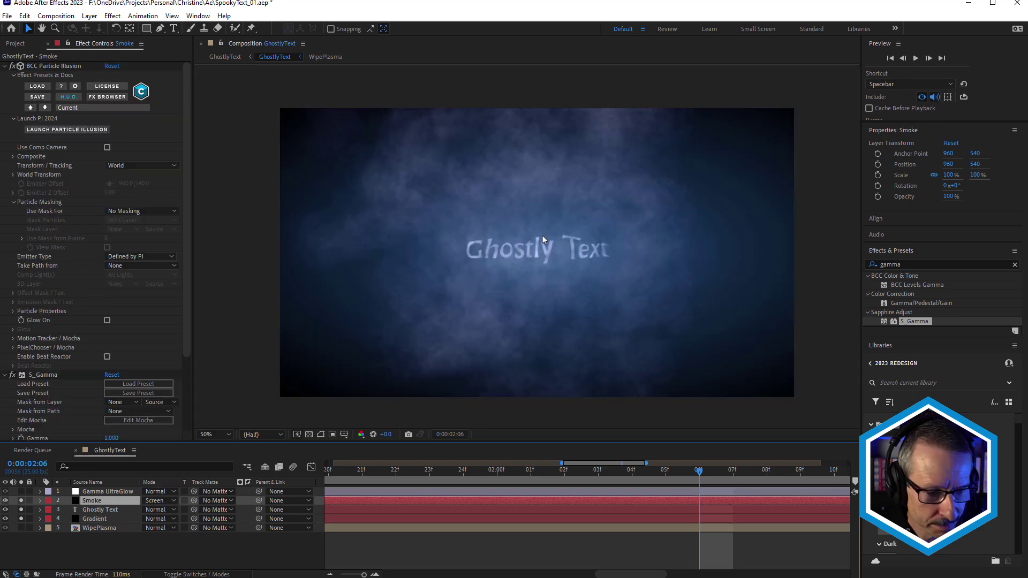
left_click(94, 519)
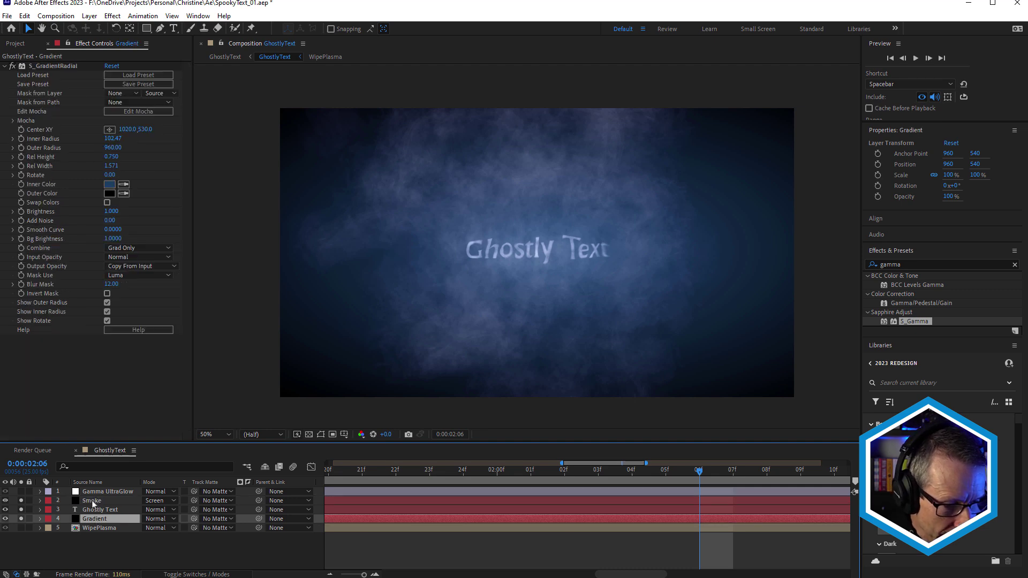
left_click(93, 501)
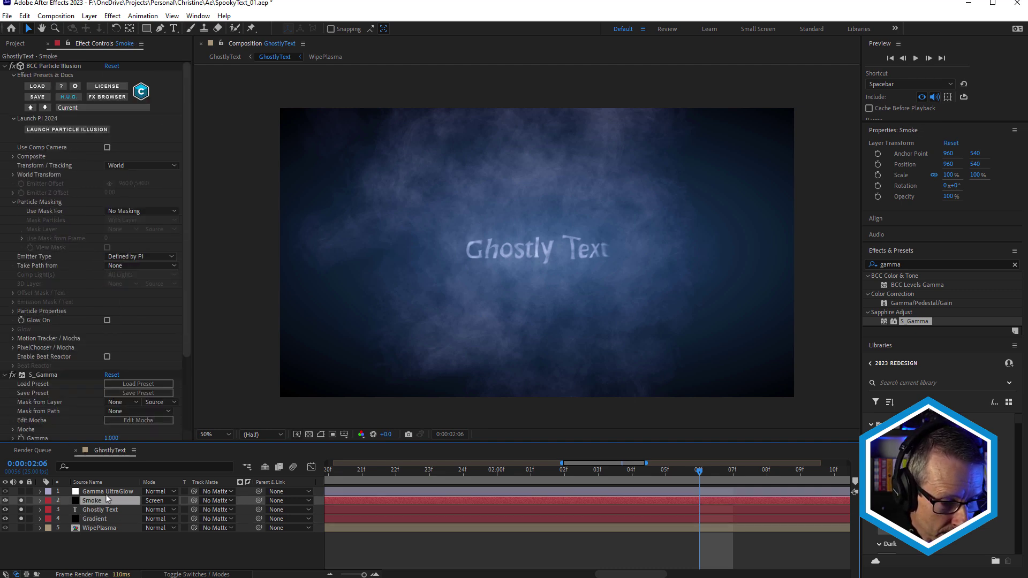
left_click(105, 494)
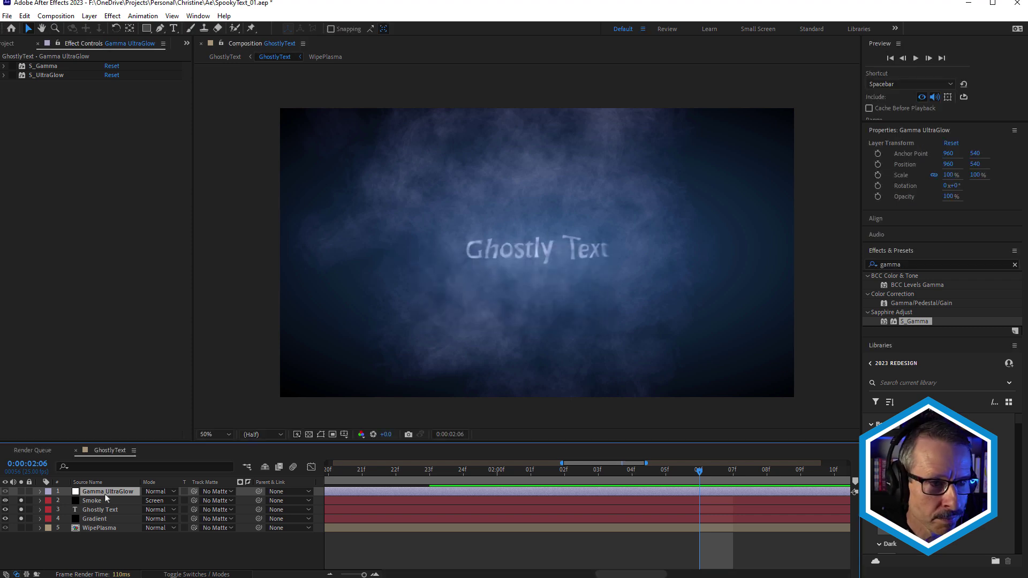
Solo the Gamma UltraGlow layer too, and expand then collapse its S_Gamma effect.
left_click(45, 68)
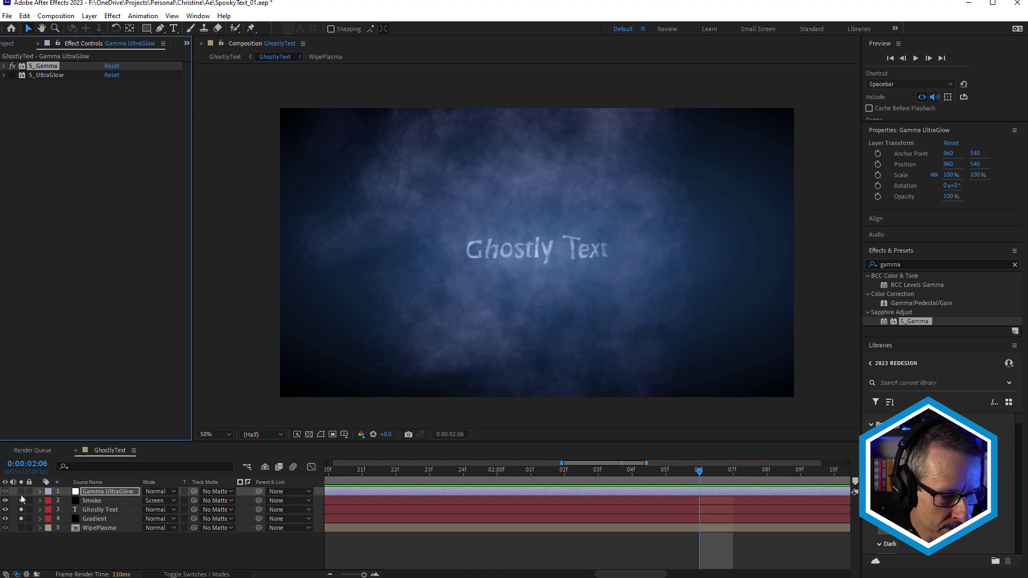
left_click_drag(21, 500, 21, 491)
scroll(523, 283, "up", 2)
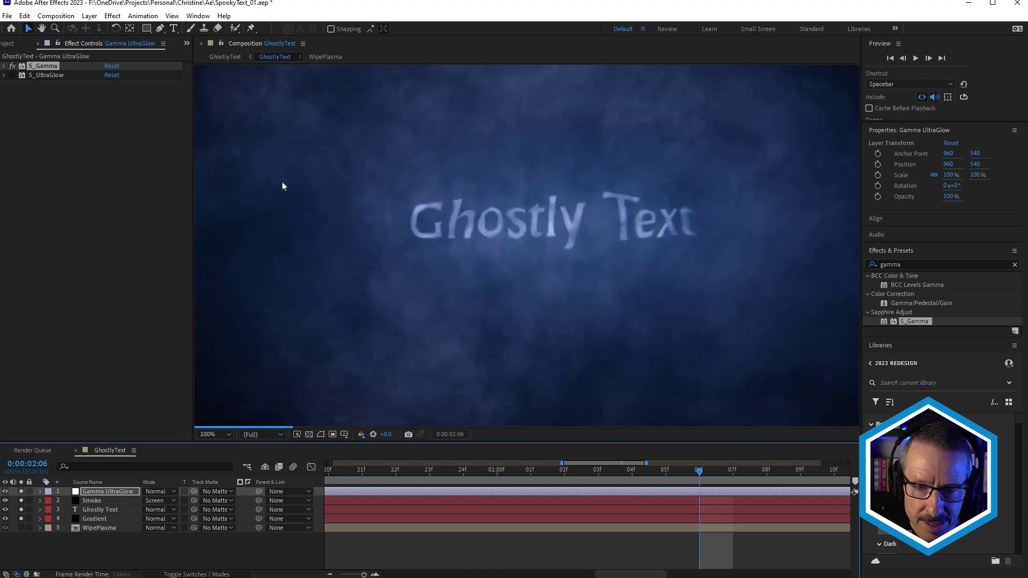
left_click(4, 66)
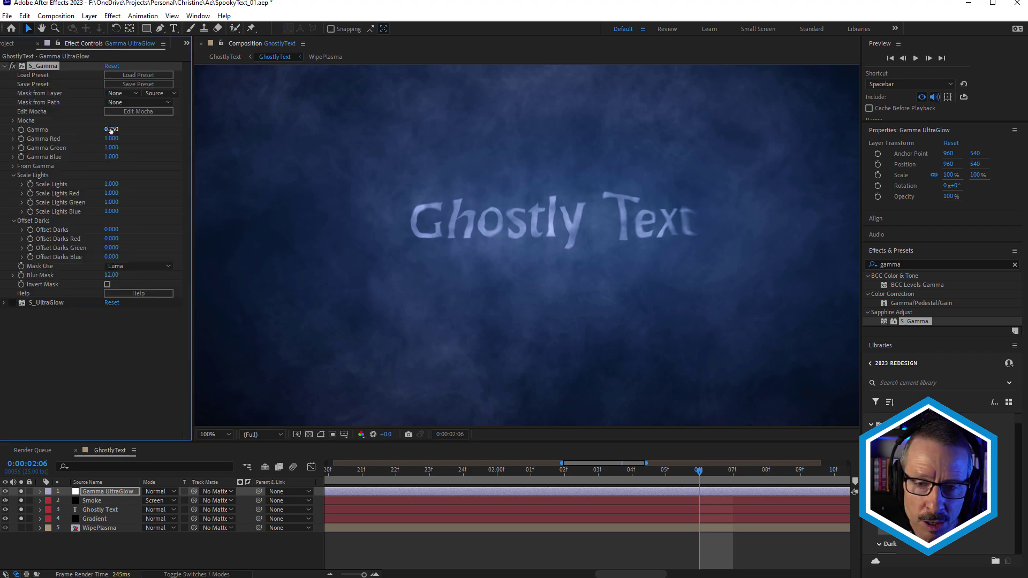
left_click(4, 65)
Expand S_UltraGlow to show Brightness 3.750, Threshold 0.4000, Glow Width 89.00, and check its Atmosphere group.
left_click(46, 75)
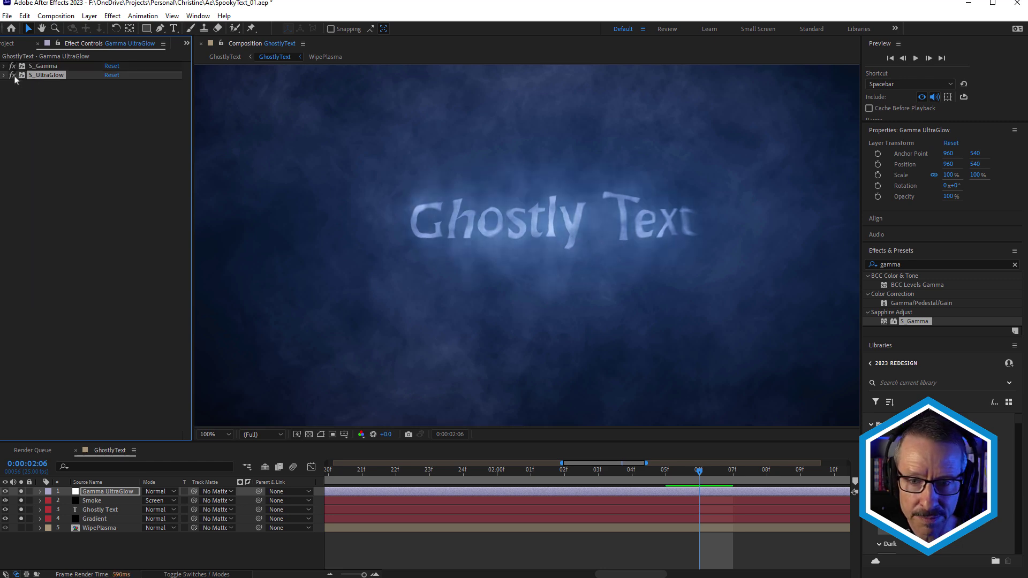
scroll(546, 228, "down", 2)
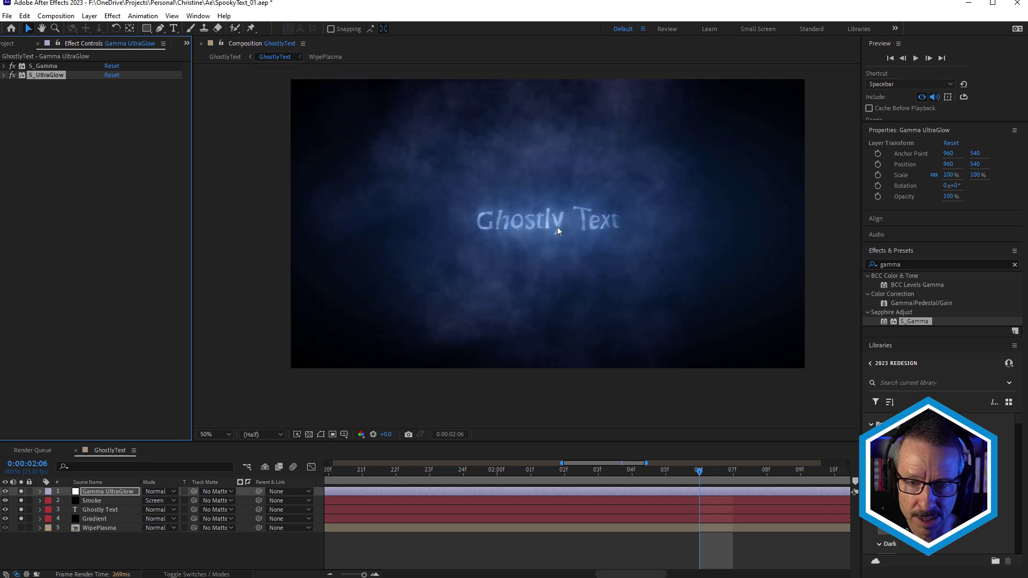
left_click(4, 76)
left_click(14, 304)
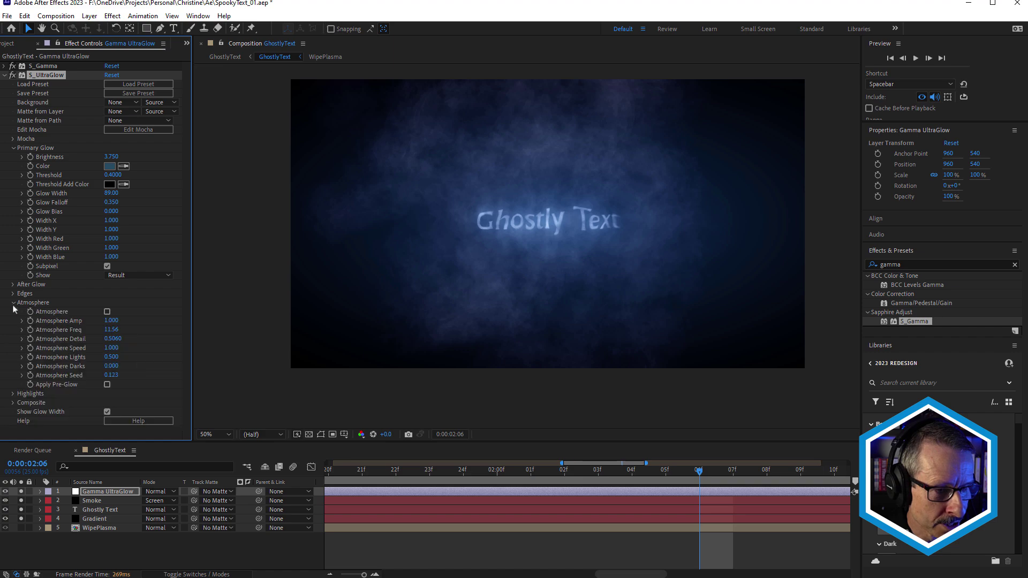
left_click(13, 303)
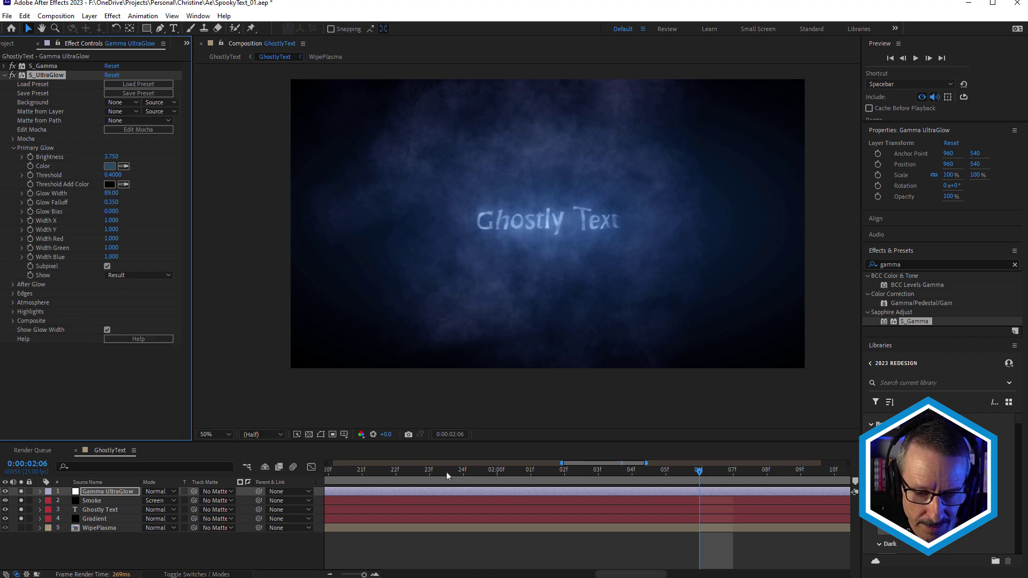